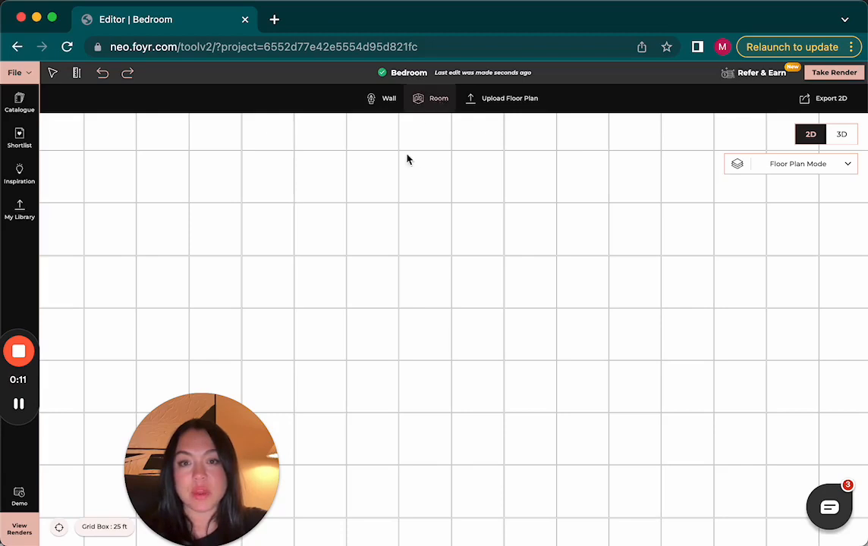
Draw a room about 15' 9.77" by 12' 5.06" and an adjoining smaller room about 8' 7.82" by 8' 4.34" on its left side.
mouse_move(345, 202)
left_mouse_down()
mouse_move(523, 298)
mouse_move(542, 327)
mouse_move(518, 337)
mouse_move(515, 326)
mouse_move(519, 343)
left_mouse_up()
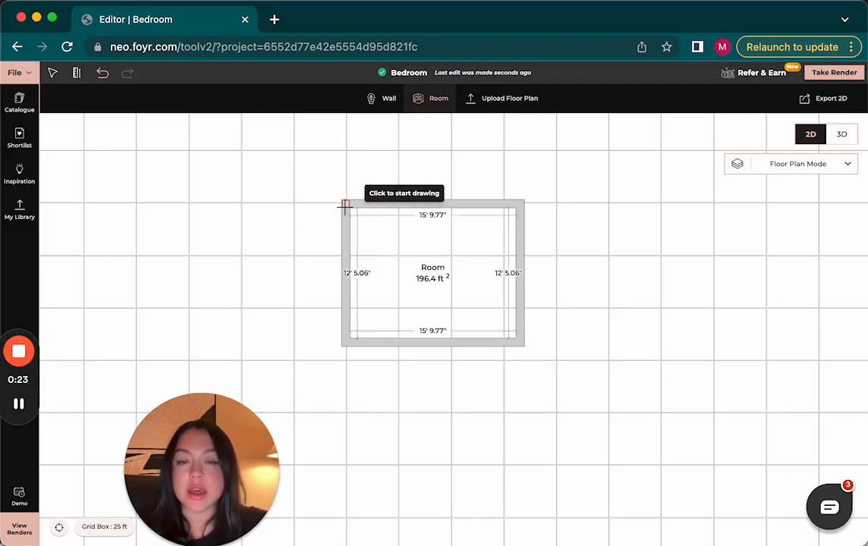
left_click(346, 204)
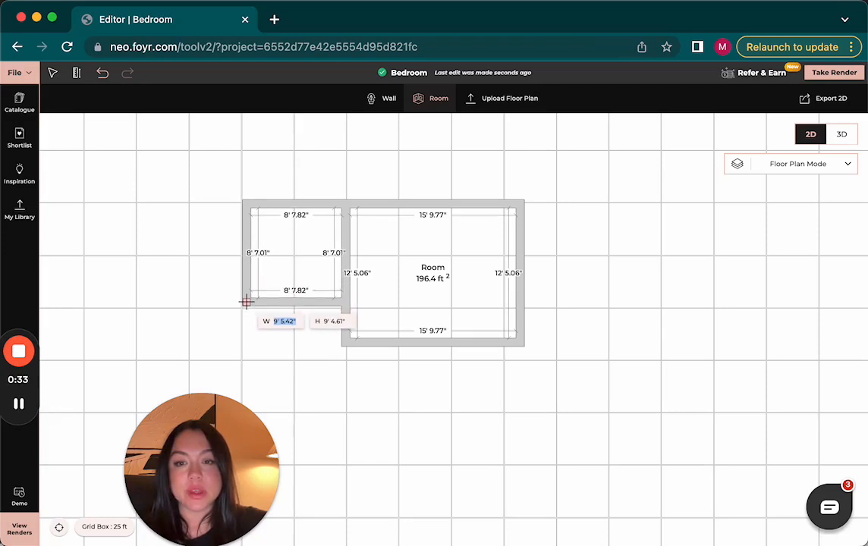
left_click(246, 299)
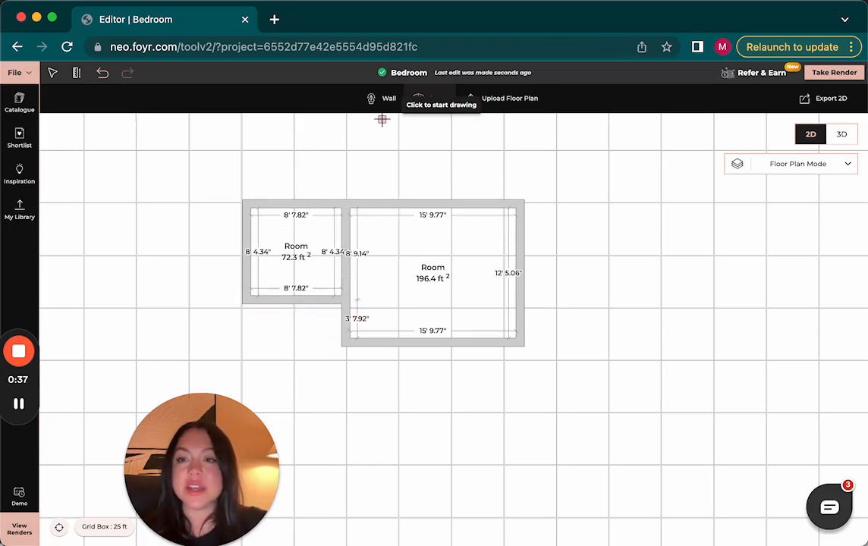
Browse the Bedroom category of the product catalogue for furniture to use in the room.
left_click(19, 141)
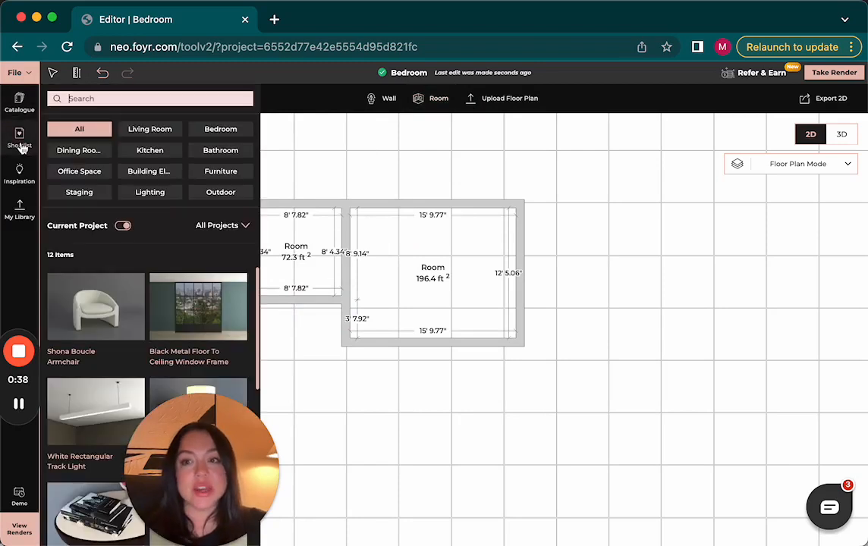
left_click(15, 113)
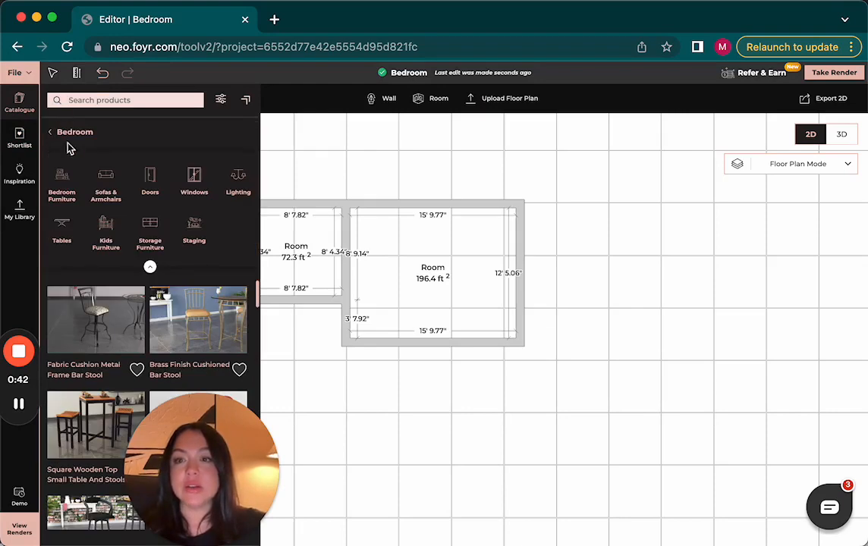
left_click(57, 135)
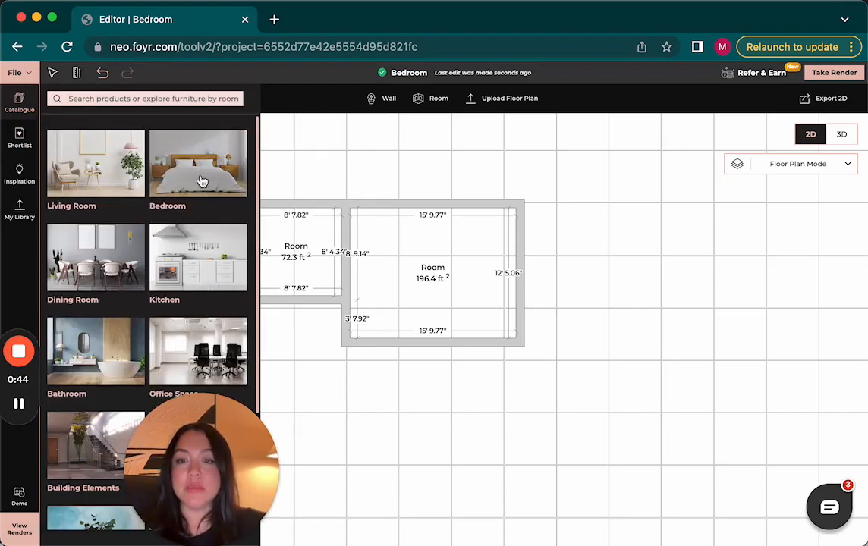
left_click(189, 147)
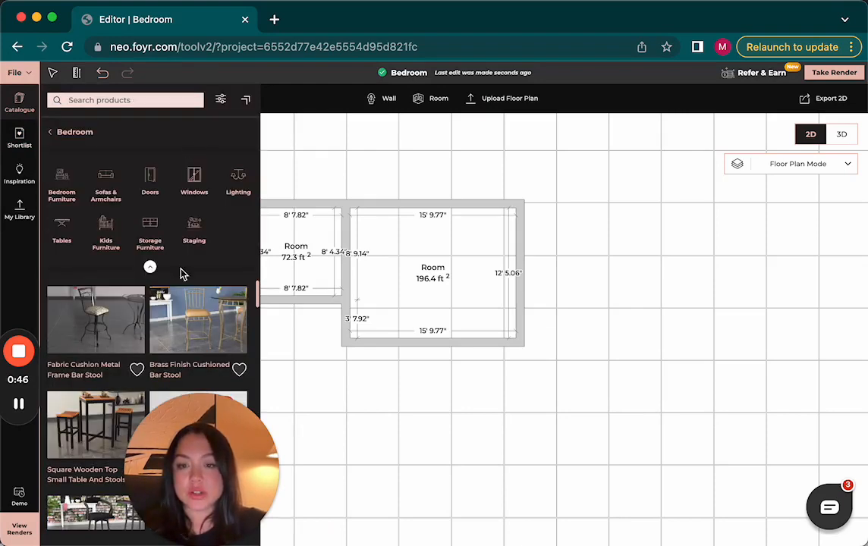
scroll(175, 317, "down", 2)
scroll(175, 317, "up", 2)
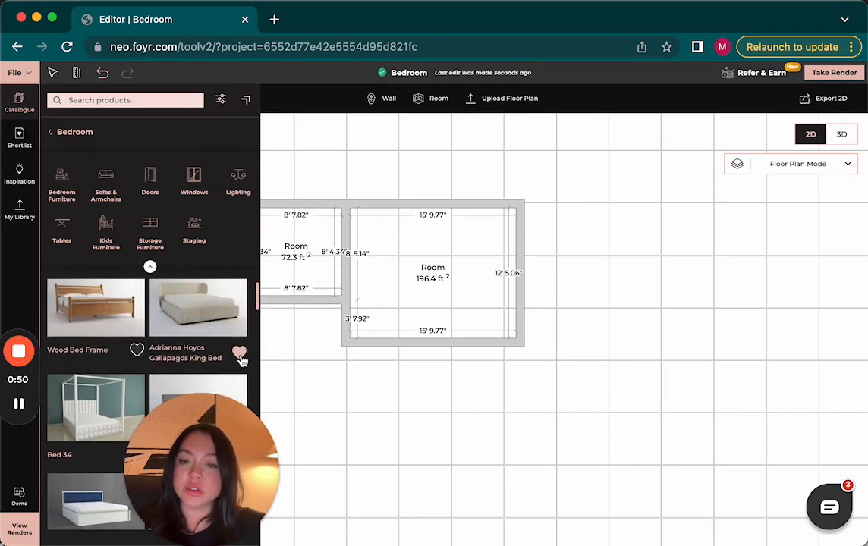
Place the shortlisted Adrianna Hoyos Gallapagos King Bed against the upper wall of the larger room.
left_click(27, 148)
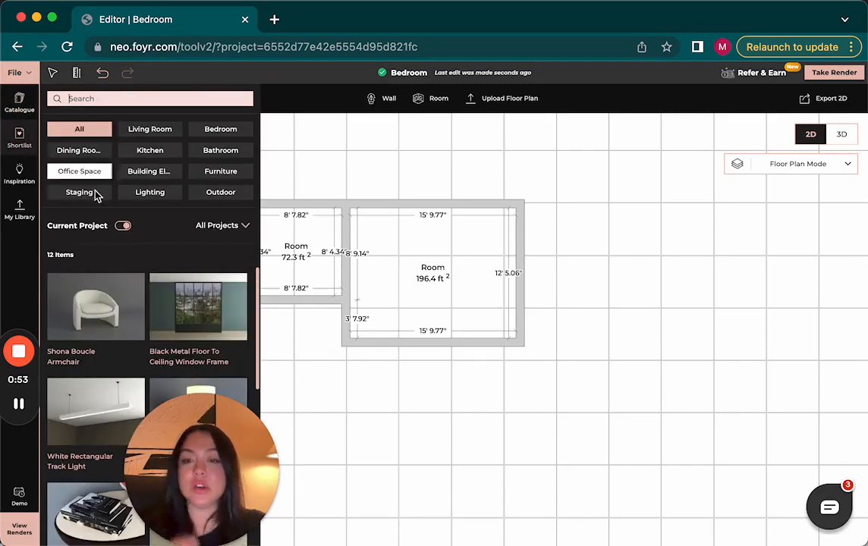
left_click_drag(195, 486, 688, 265)
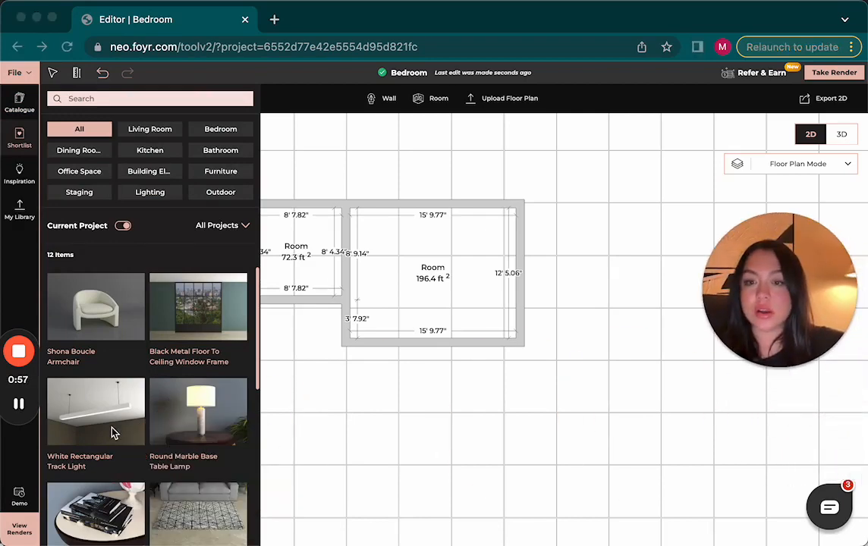
scroll(111, 434, "down", 5)
left_click(99, 497)
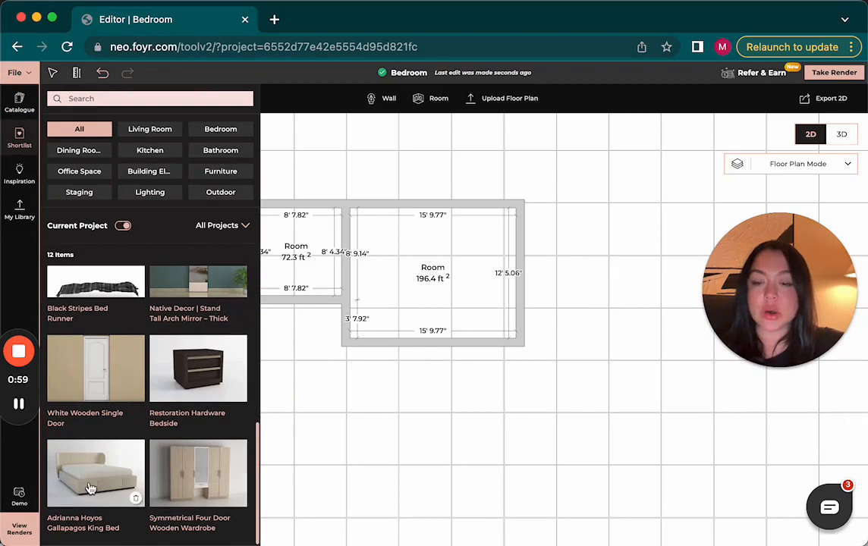
left_click(92, 490)
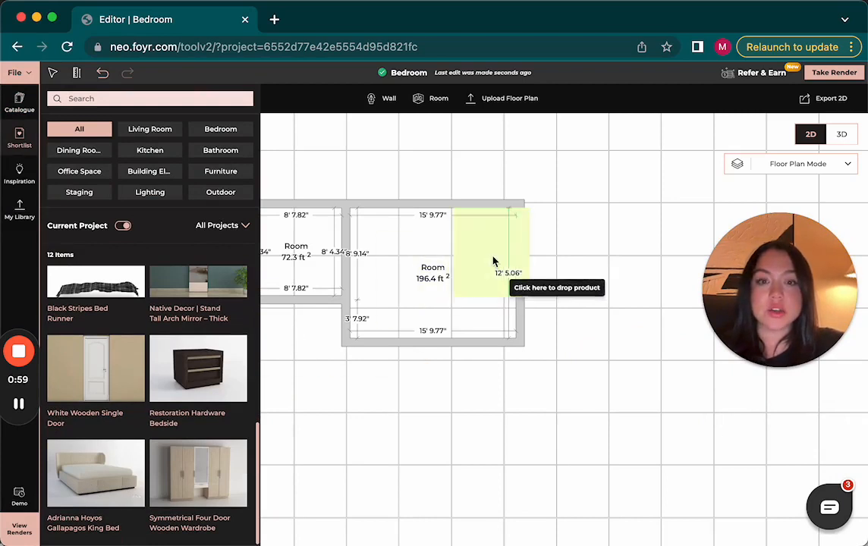
left_click(422, 256)
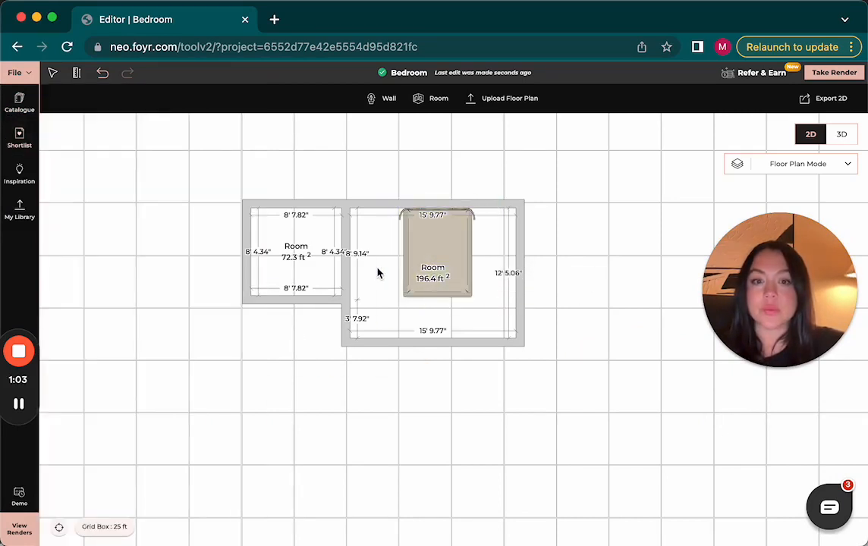
Place the shortlisted Restoration Hardware Bedside to the left of the bed and duplicate it on the bed's right side.
left_click(20, 133)
left_click(214, 386)
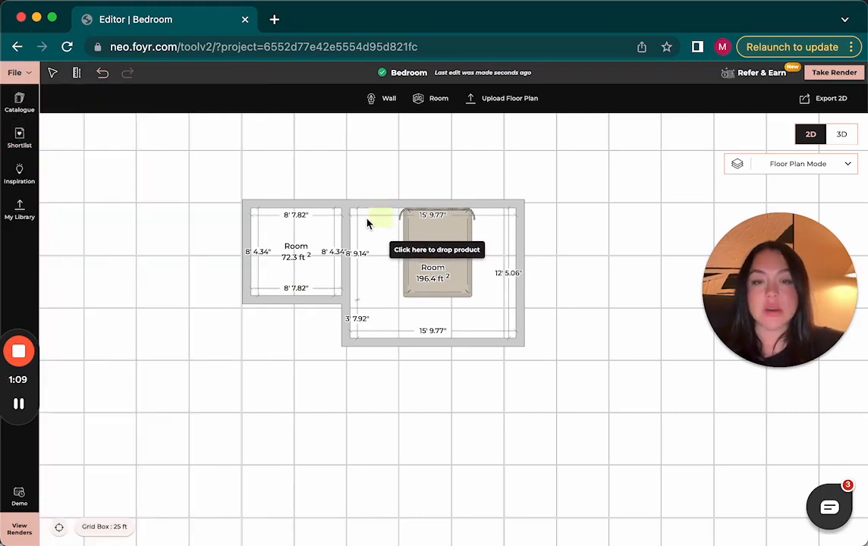
left_click(368, 221)
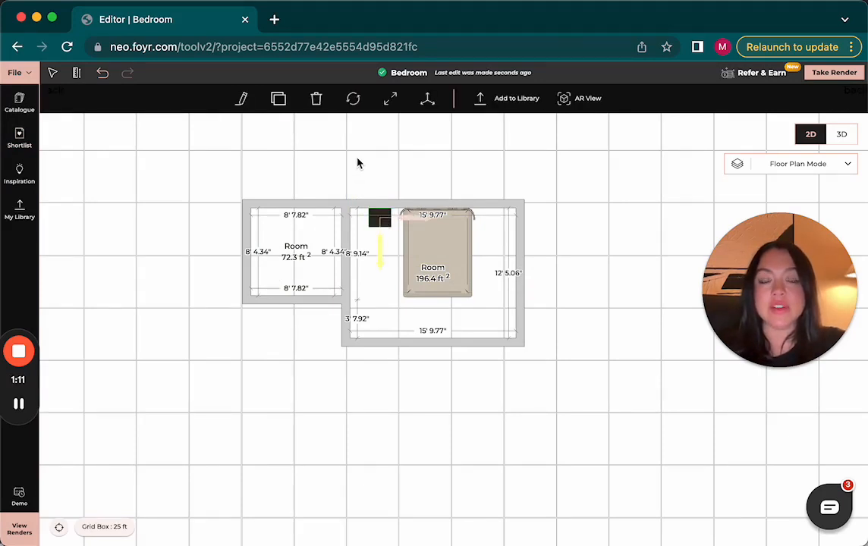
left_click(278, 99)
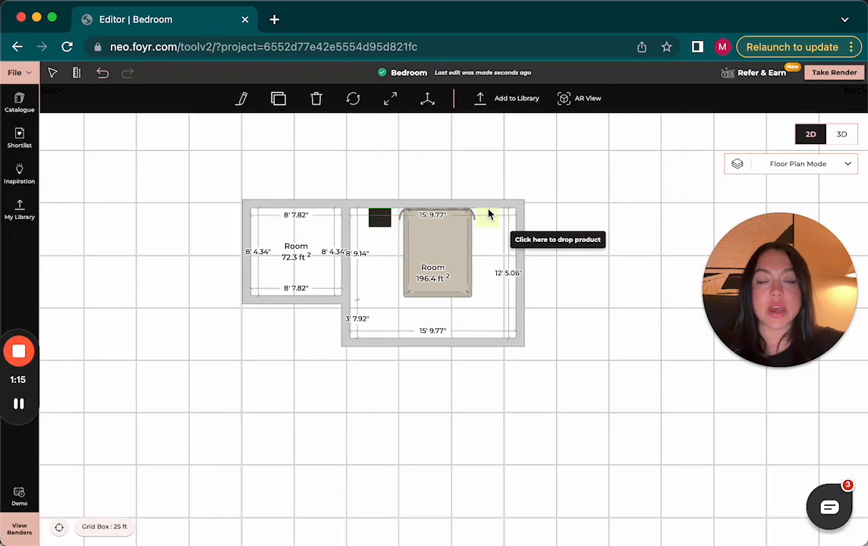
left_click(490, 216)
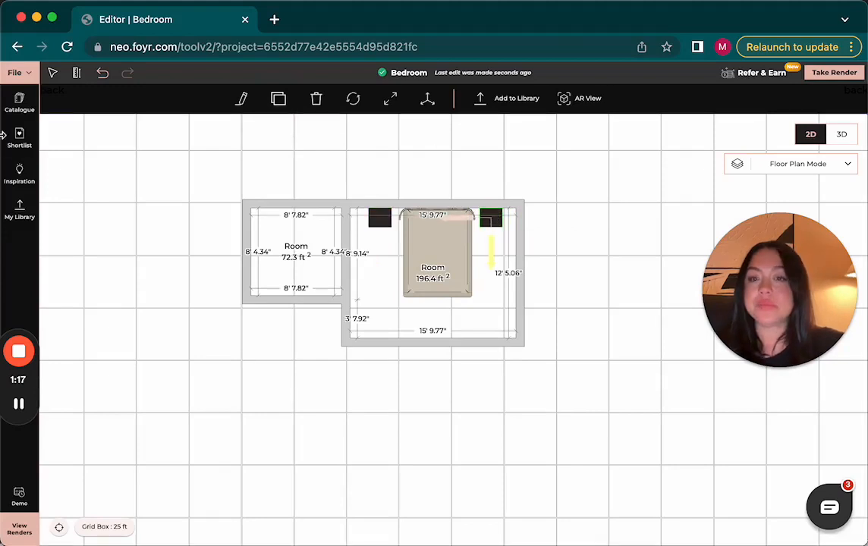
Place the shortlisted Symmetrical Four Door Wooden Wardrobe in the smaller room, rotated to stand along its left wall.
left_click(21, 143)
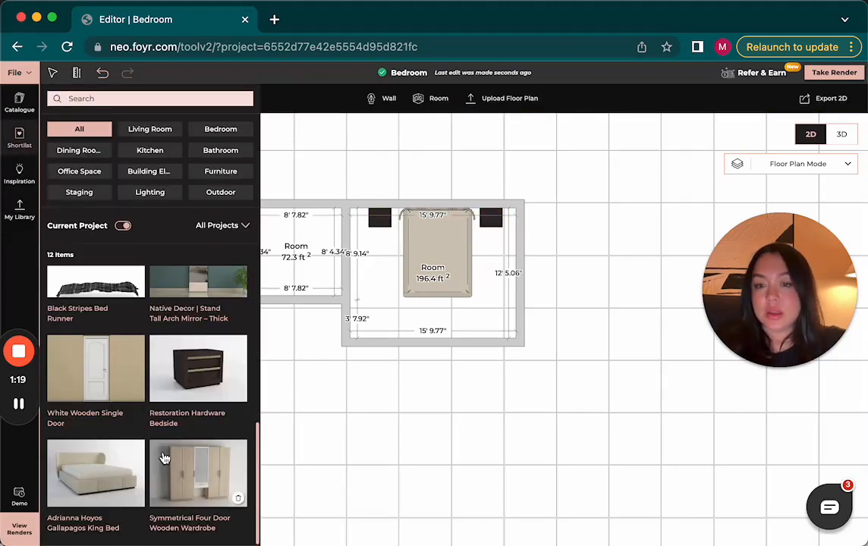
left_click(198, 471)
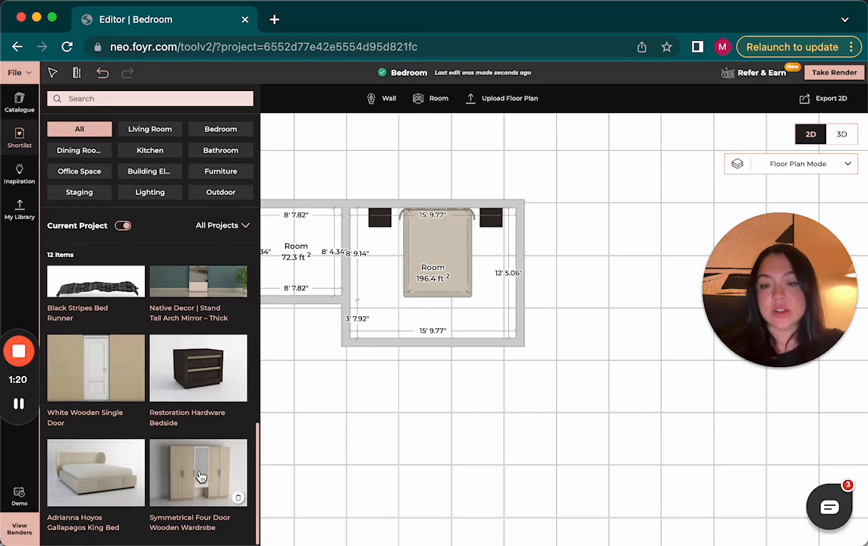
left_click(291, 257)
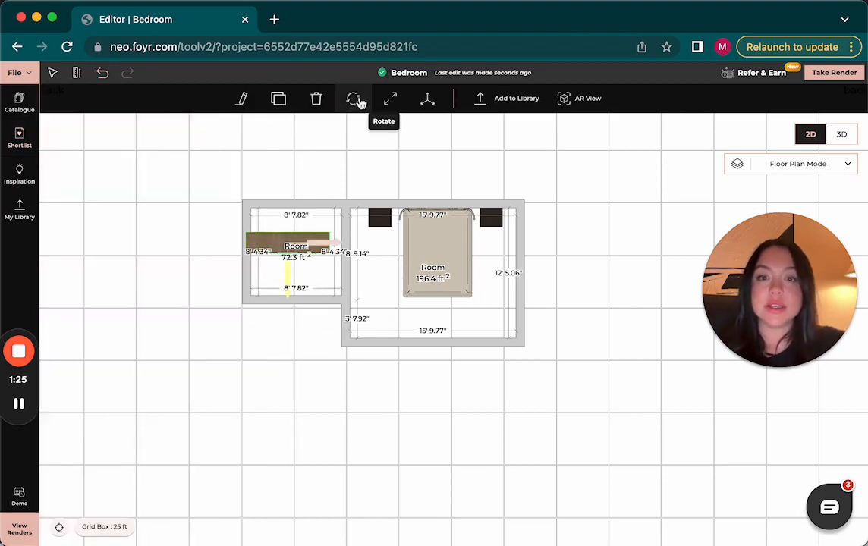
left_click(353, 100)
left_click_drag(295, 295, 342, 251)
left_click_drag(289, 236, 273, 244)
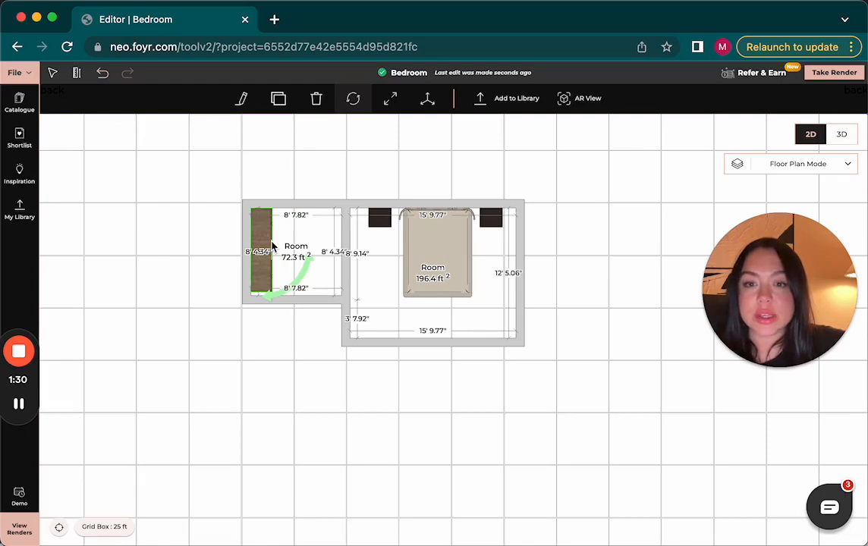
left_click(307, 254)
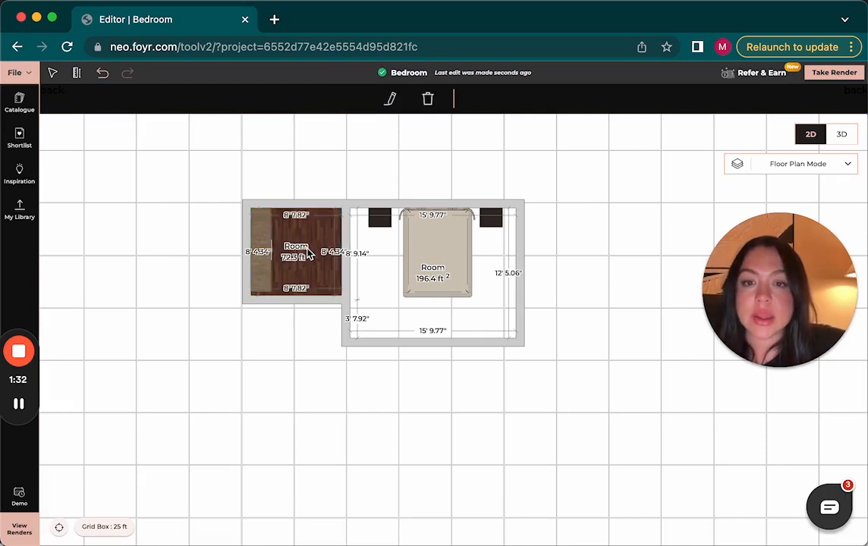
left_click(263, 261)
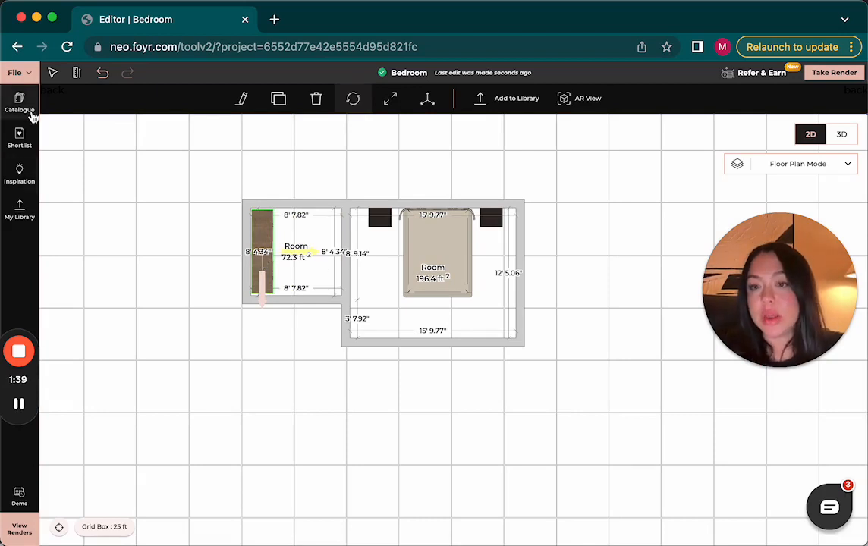
Set the height of the wall mirror above the right bedside table to 5'.
left_click(31, 114)
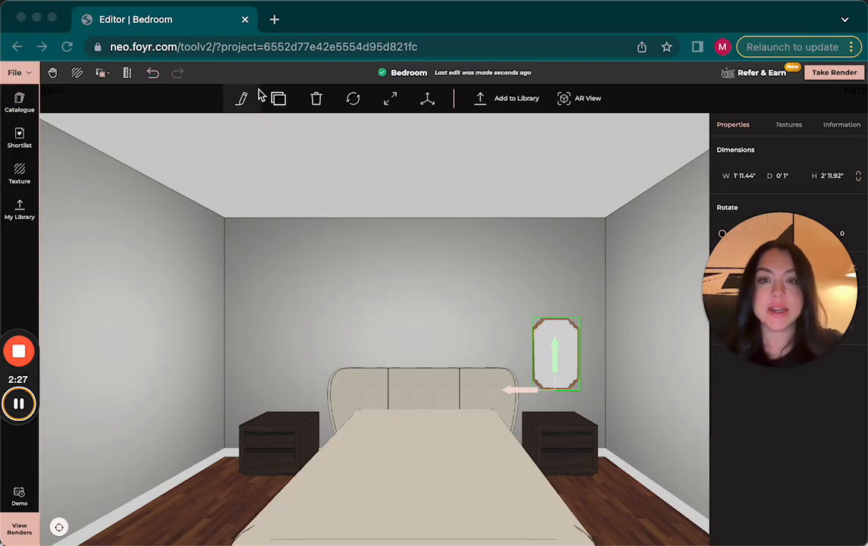
left_click(577, 361)
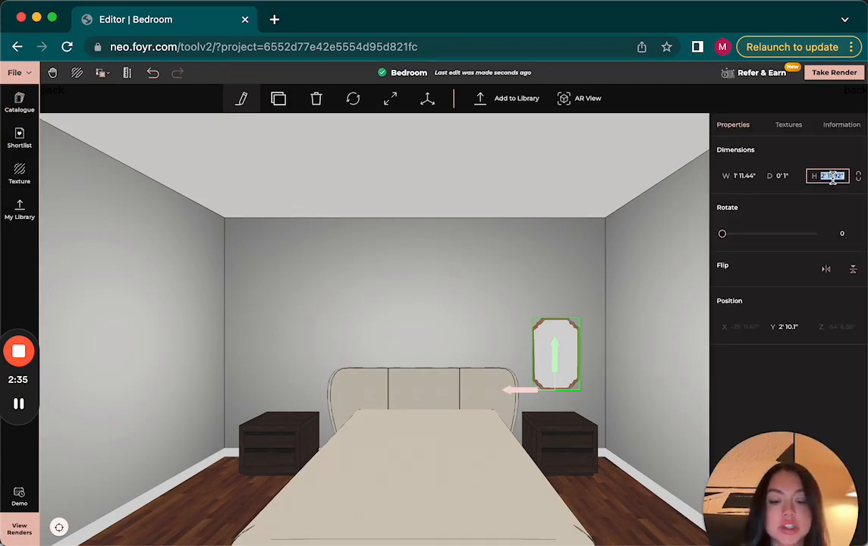
type("5'")
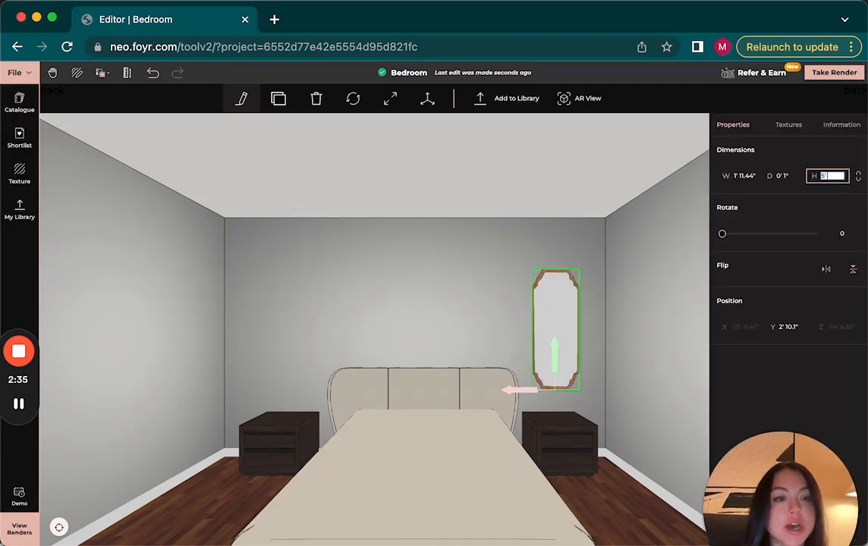
Duplicate the mirror above the left bedside table and lower both mirrors slightly.
left_click(280, 100)
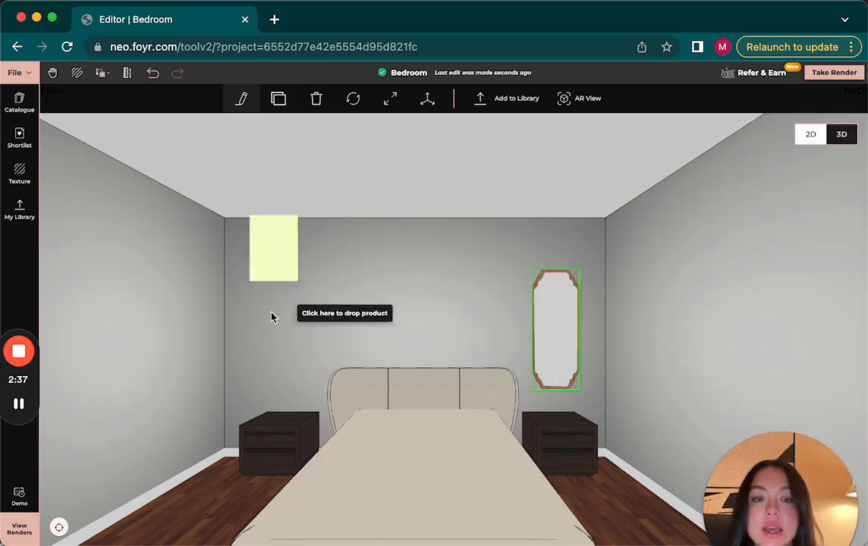
left_click(288, 383)
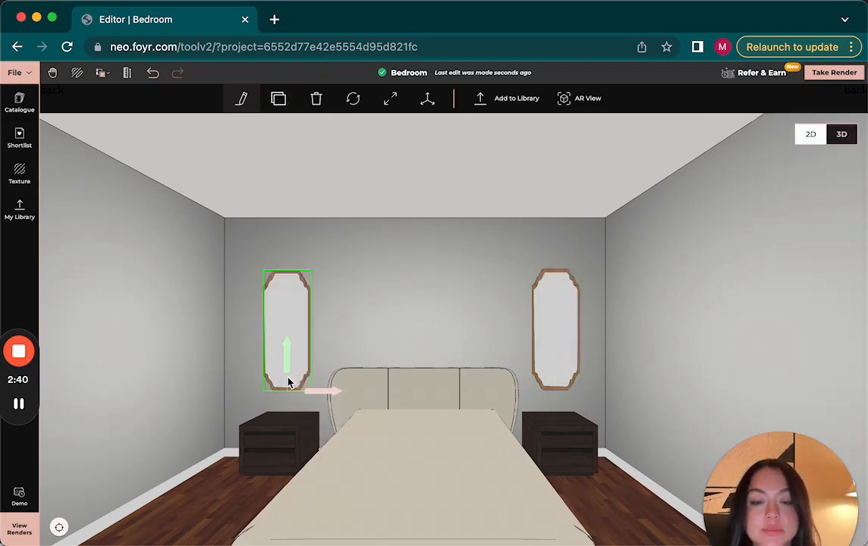
left_click(569, 377)
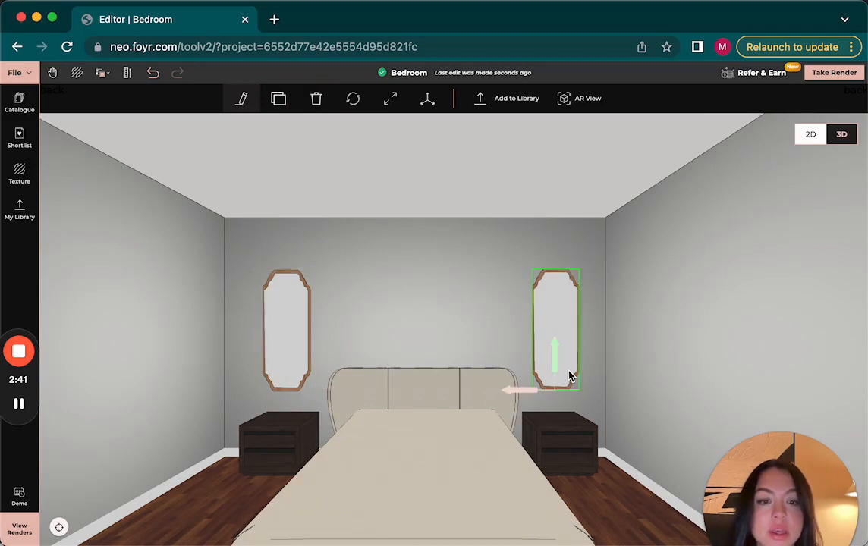
left_click(279, 358)
Place the shortlisted Round Marble Base Table Lamp on the left bedside table and duplicate it onto the right one.
left_click(19, 137)
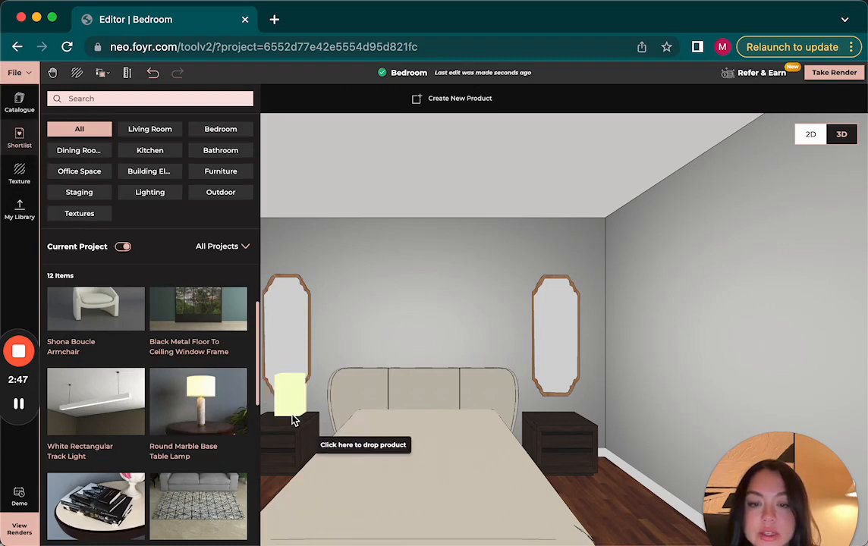
left_click(289, 415)
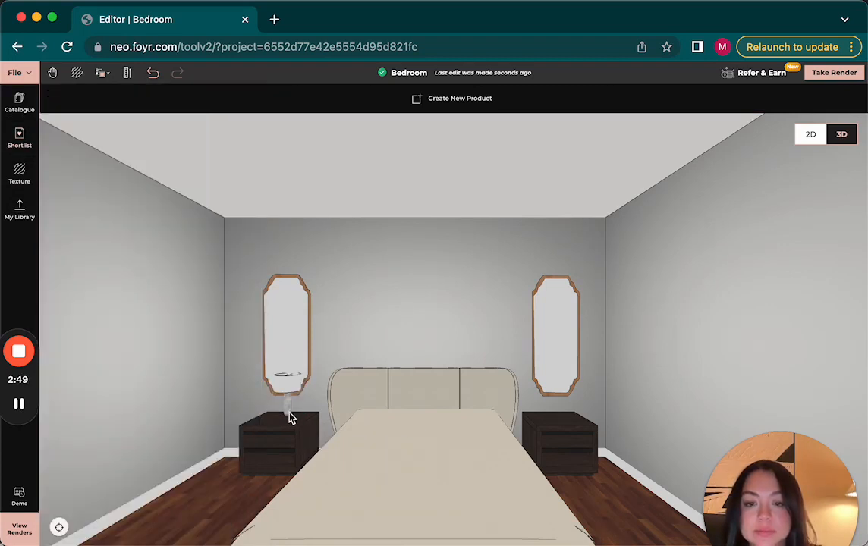
left_click(278, 99)
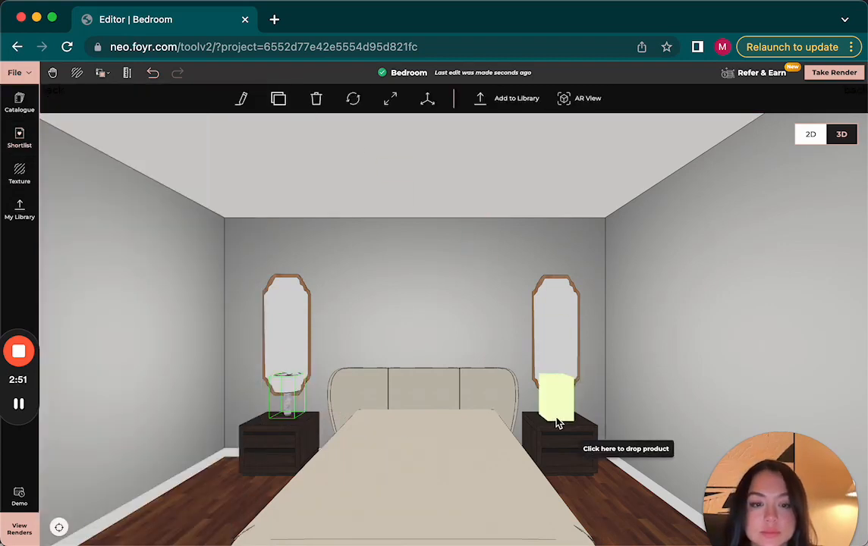
left_click(558, 423)
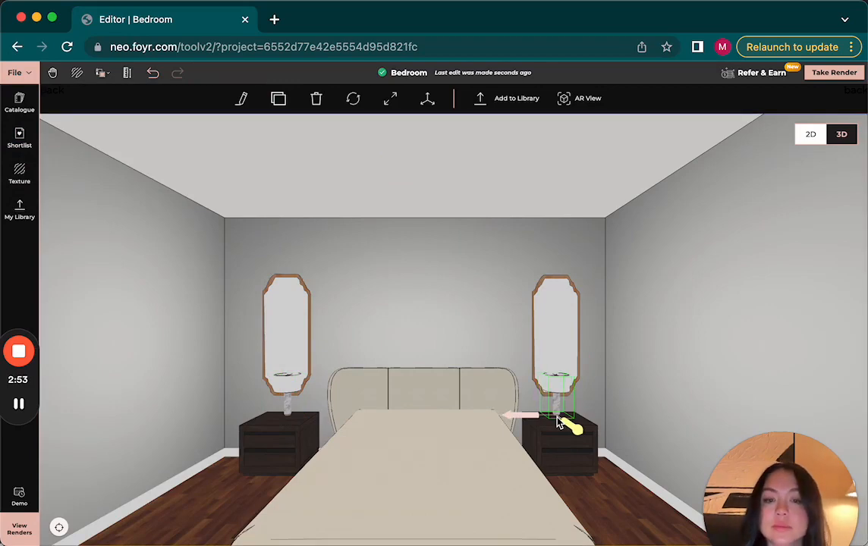
scroll(178, 249, "down", 5)
left_click_drag(195, 355, 195, 367)
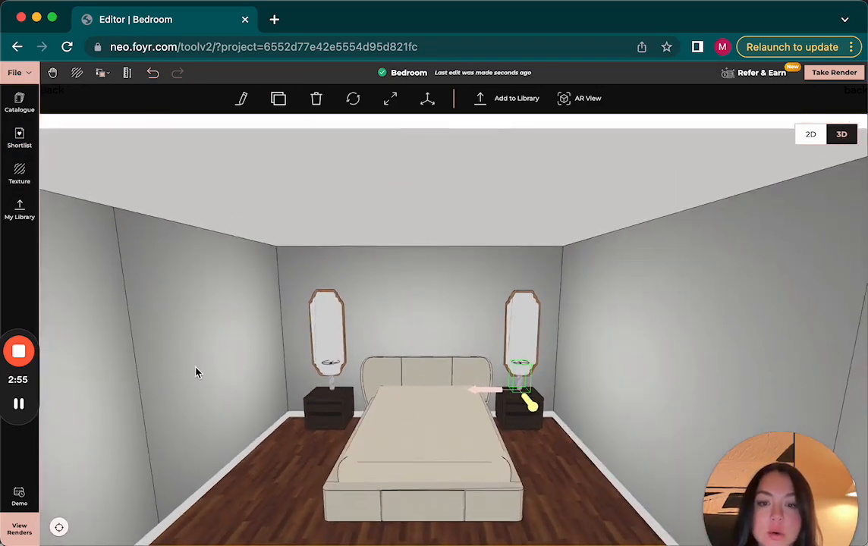
left_click(15, 141)
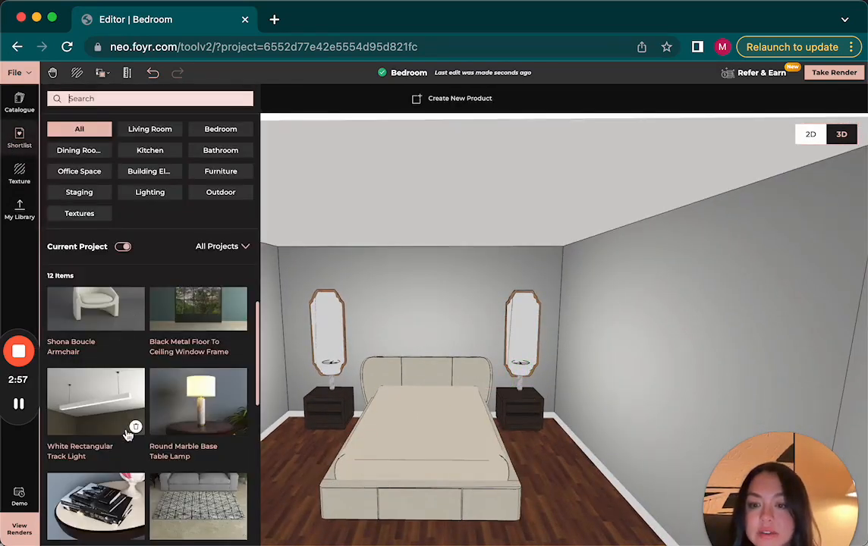
scroll(121, 421, "down", 5)
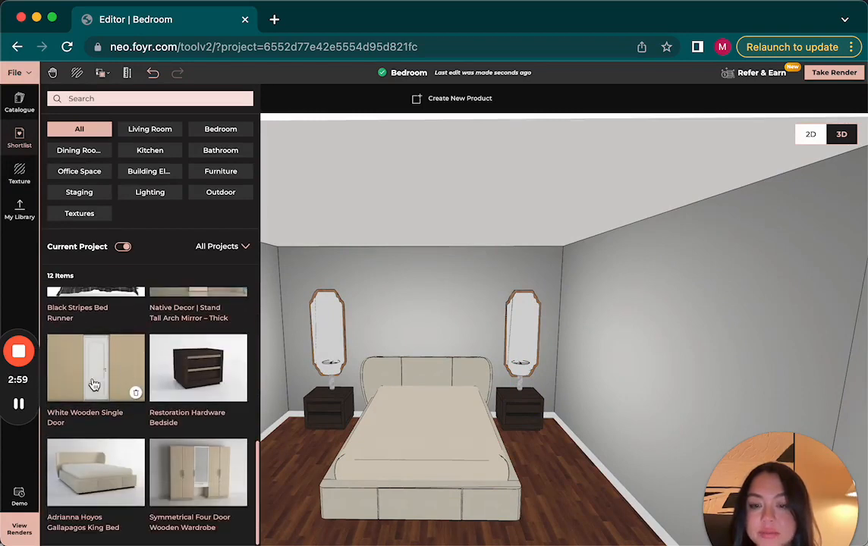
left_click(94, 385)
scroll(284, 318, "down", 5)
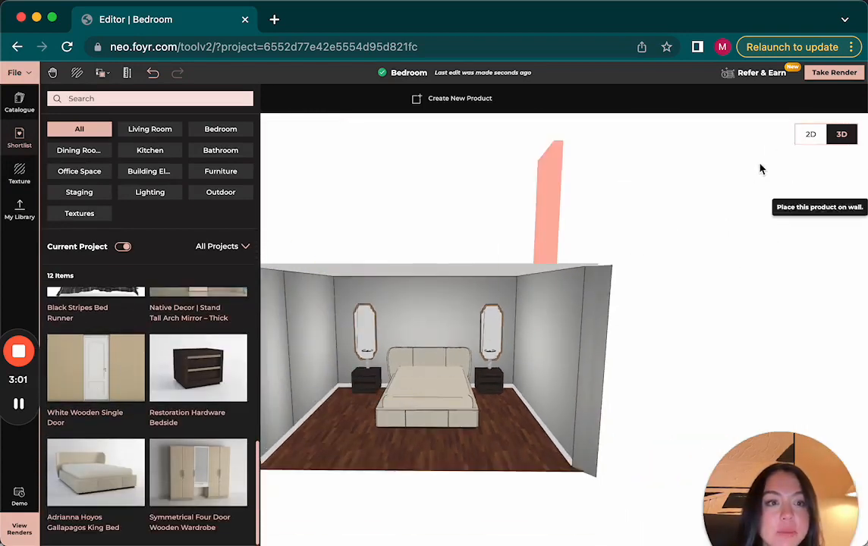
In the 2D plan, place the shortlisted White Wooden Single Door in the wall between the closet room and the bedroom.
left_click(810, 134)
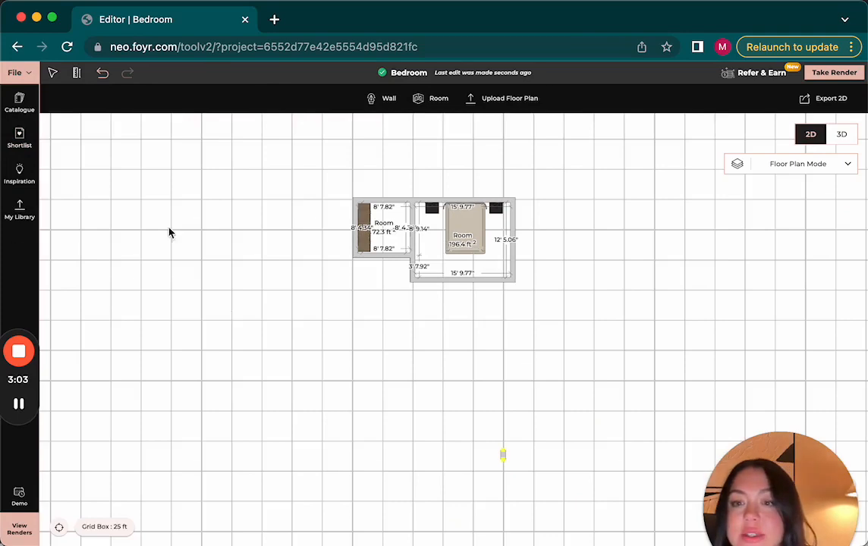
scroll(332, 246, "up", 5)
scroll(601, 179, "up", 3)
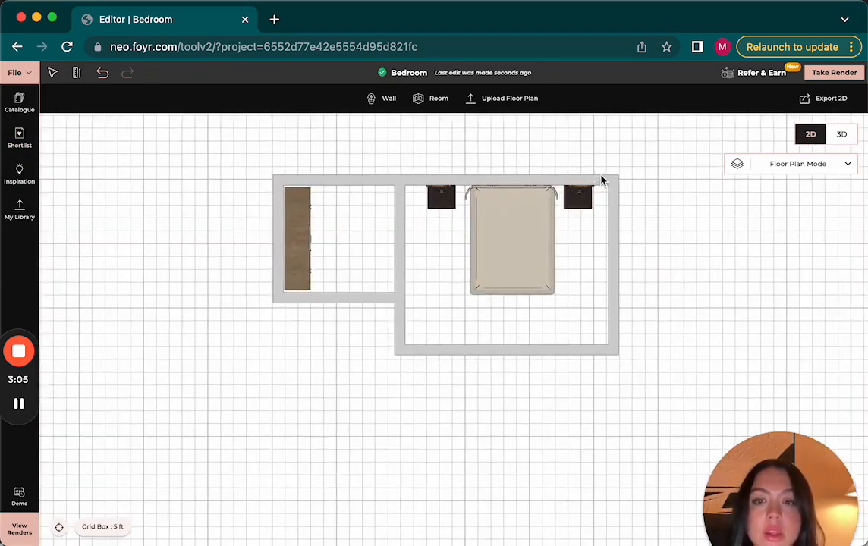
left_click(19, 104)
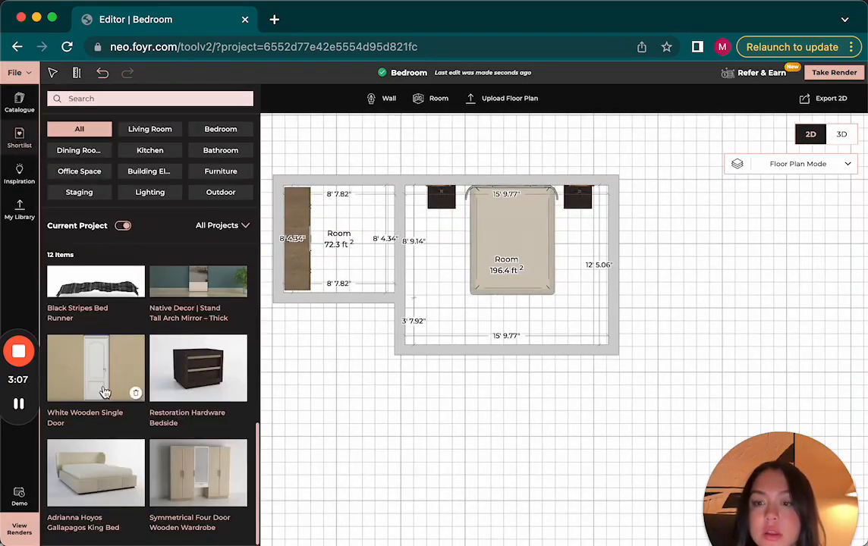
left_click(231, 303)
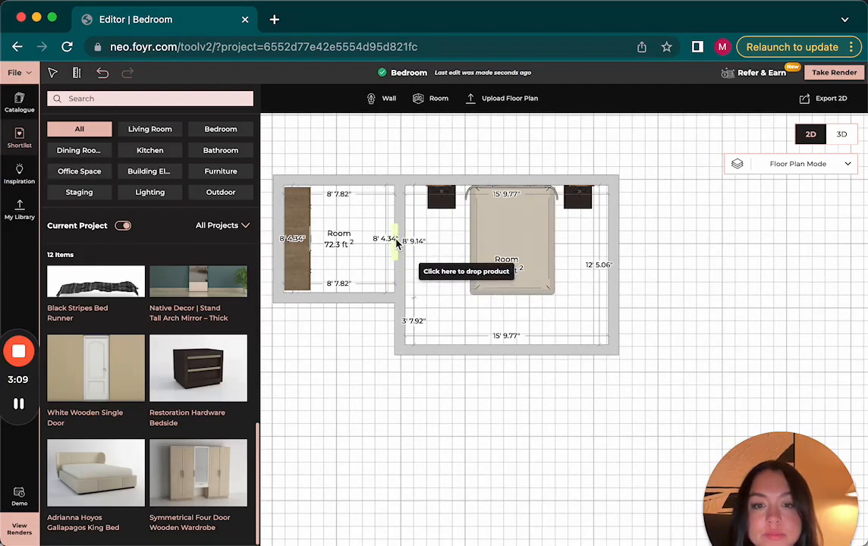
left_click(395, 241)
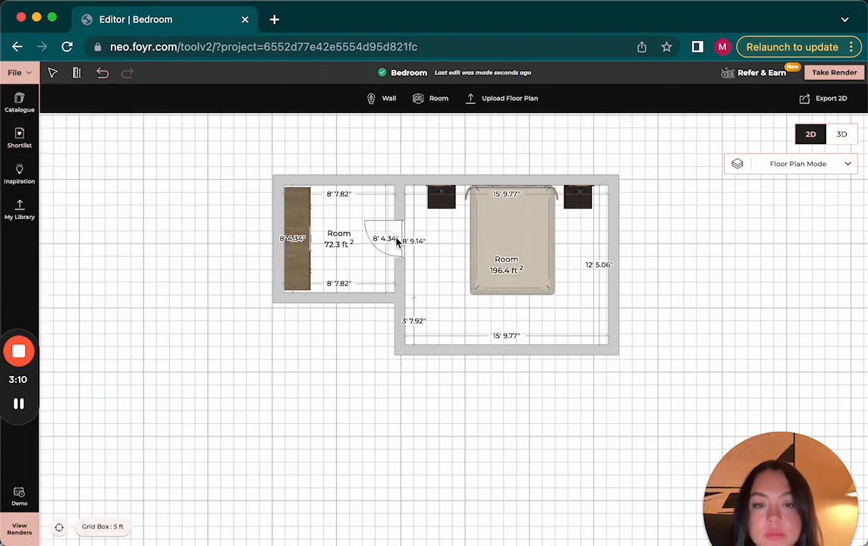
Place a second shortlisted White Wooden Single Door in the bedroom's left wall, just below the closet room.
left_click(19, 104)
left_click(20, 138)
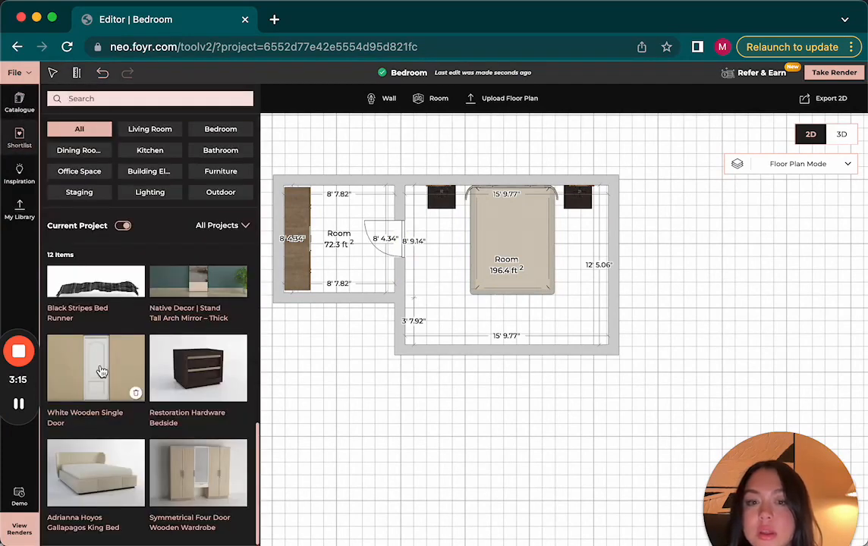
left_click(101, 370)
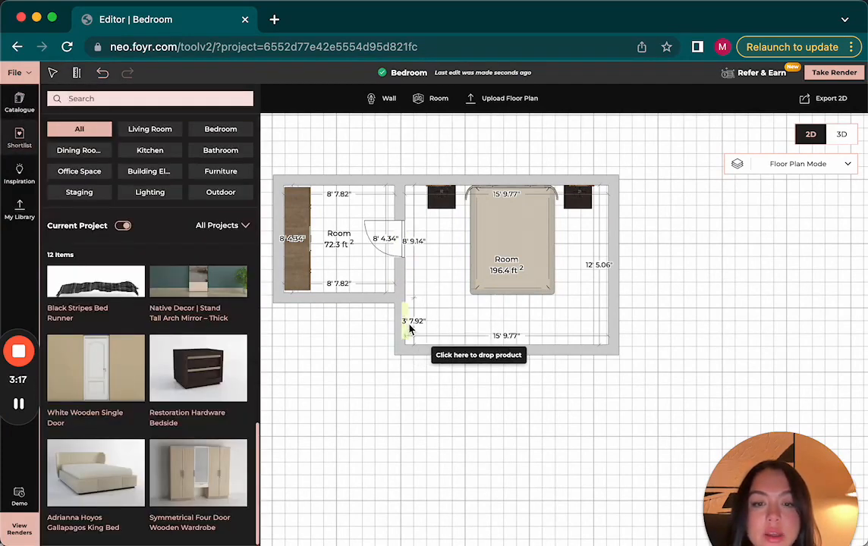
left_click(410, 331)
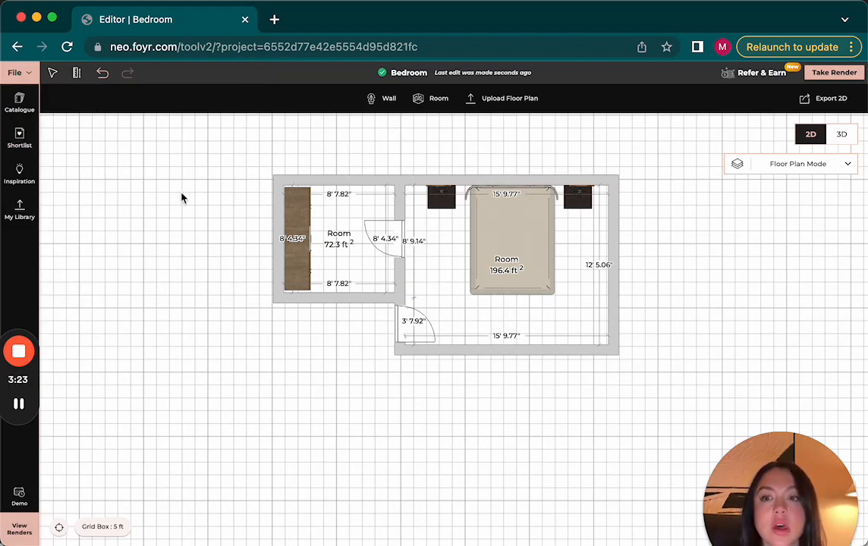
Return the design to the 3D view and search the textures for "white paint".
left_click(842, 136)
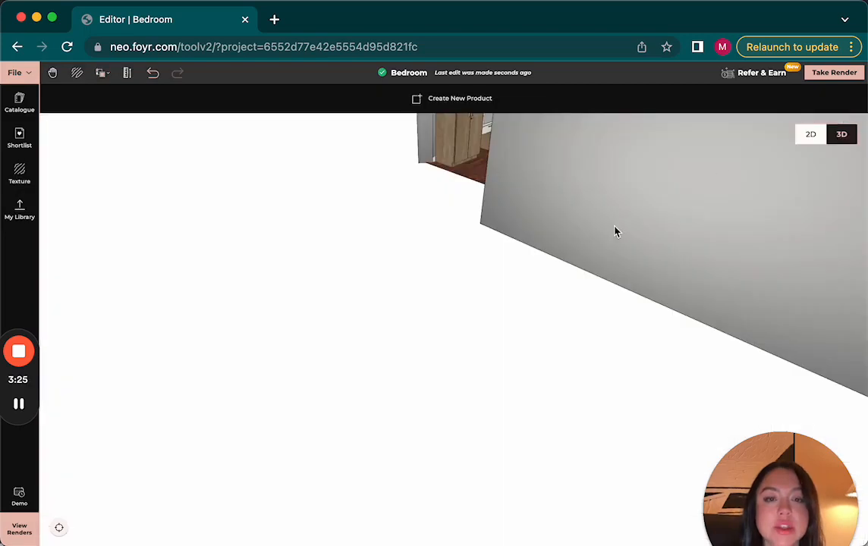
left_click_drag(616, 231, 555, 208)
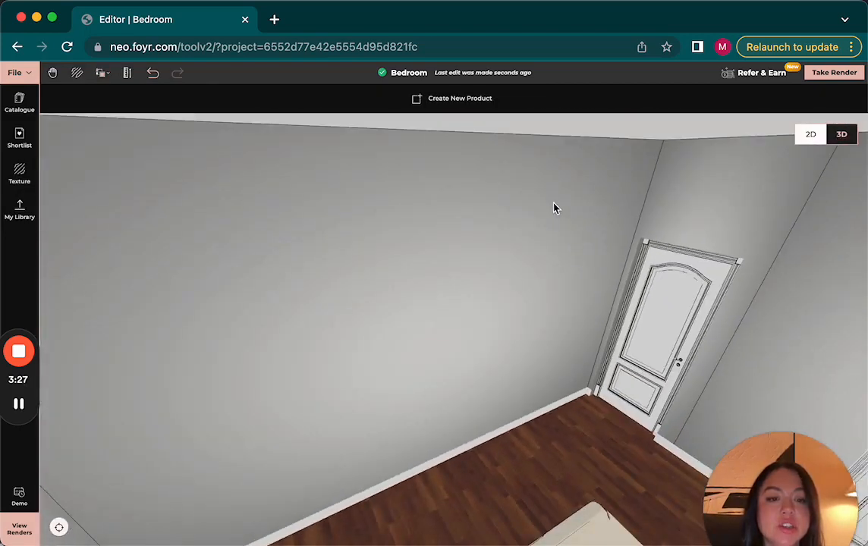
scroll(761, 309, "down", 5)
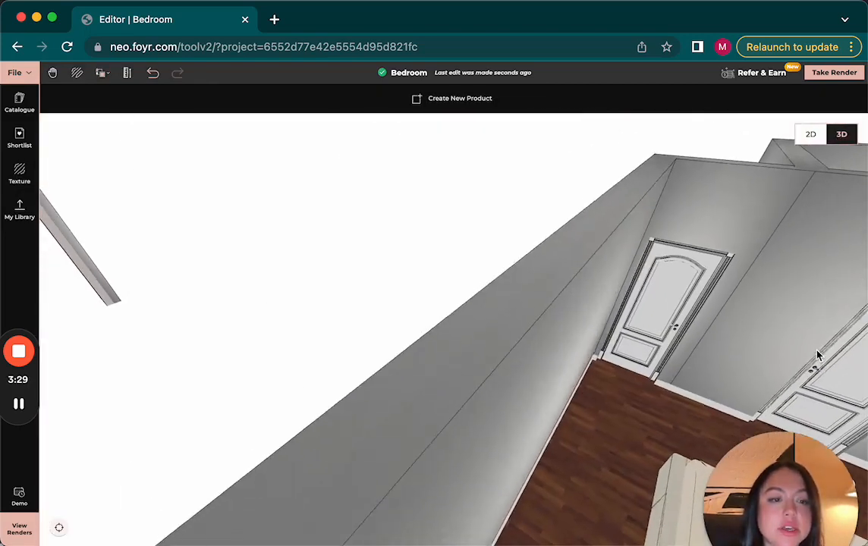
left_click(813, 136)
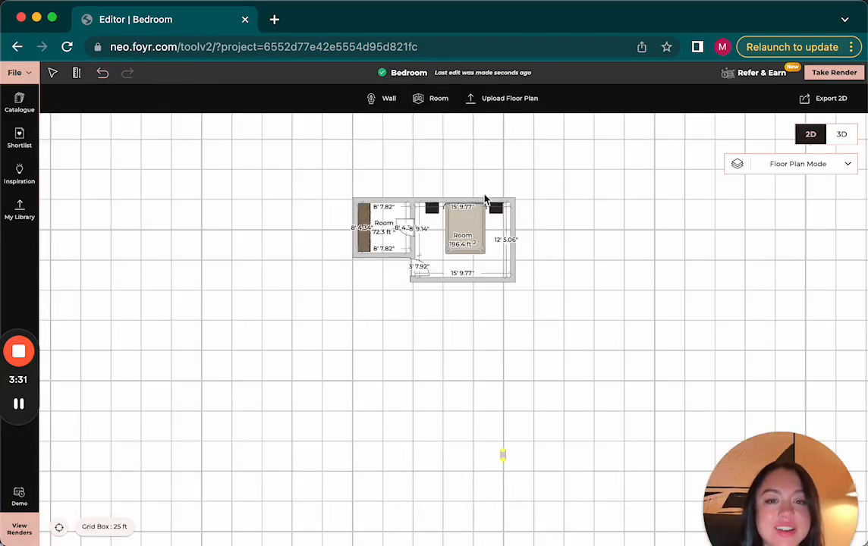
left_click(839, 135)
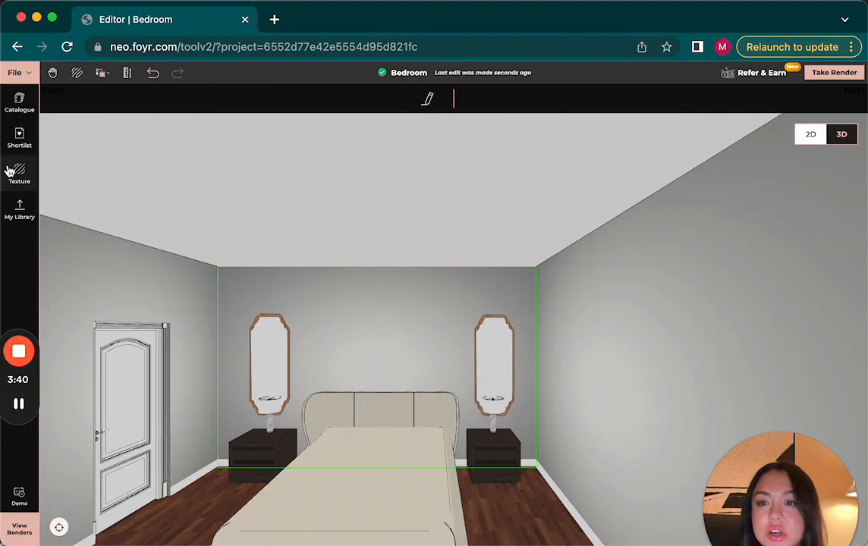
left_click(10, 173)
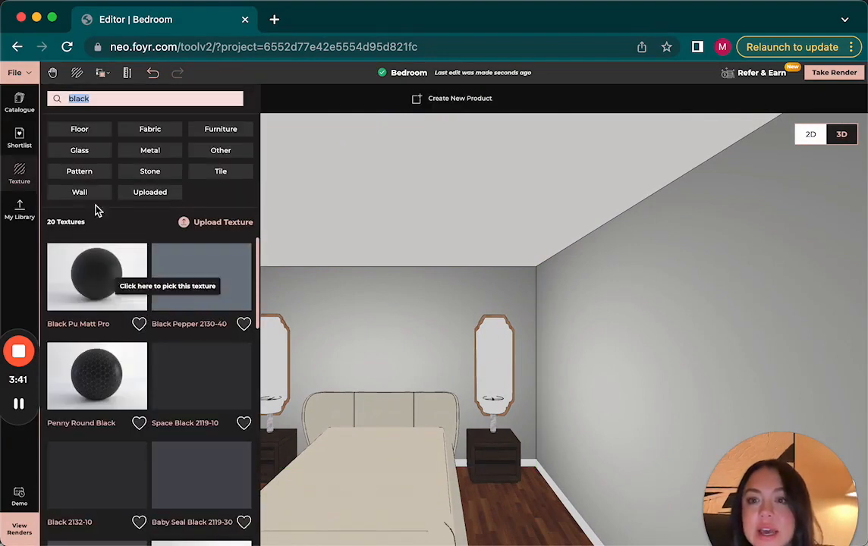
key("BackSpace")
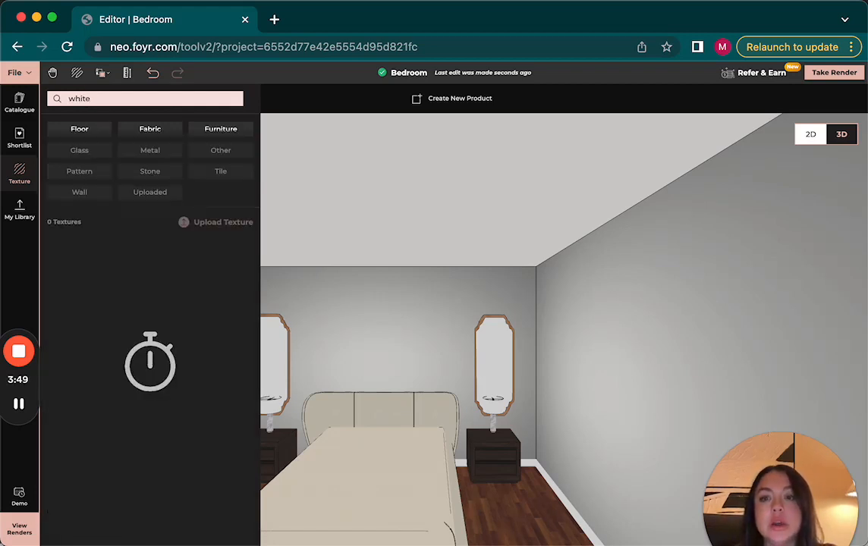
type("paint")
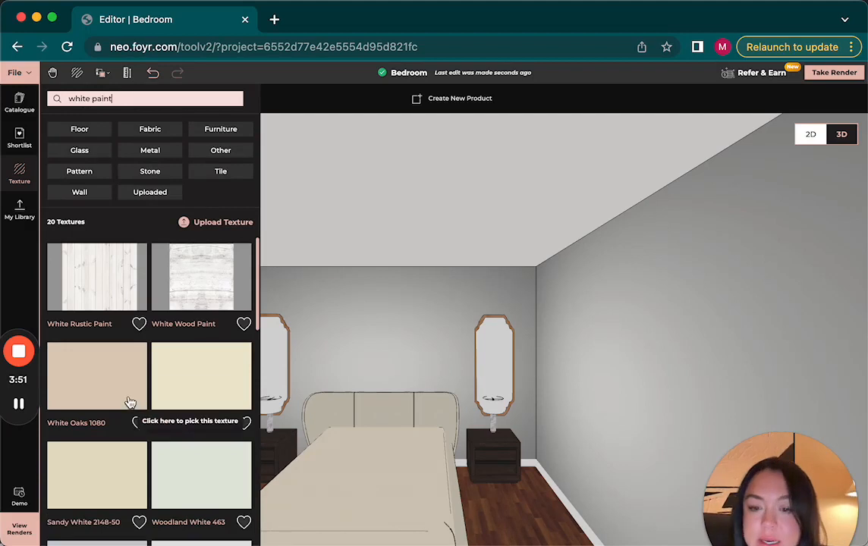
Apply the Origami White texture to the wall behind the bed, the adjacent right wall and the wall facing the bed.
scroll(130, 403, "down", 5)
scroll(180, 468, "down", 1)
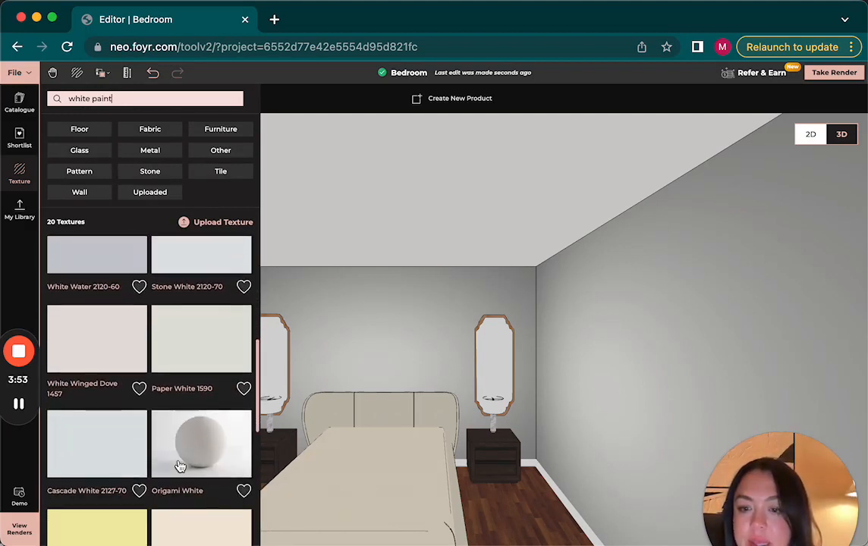
left_click(204, 430)
left_click(369, 339)
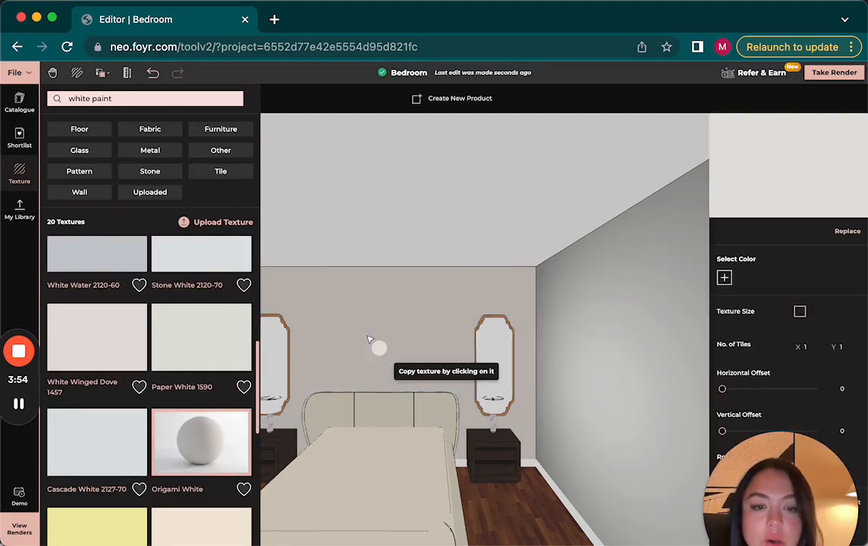
left_click(616, 373)
key("Up")
key("Right")
key("Right")
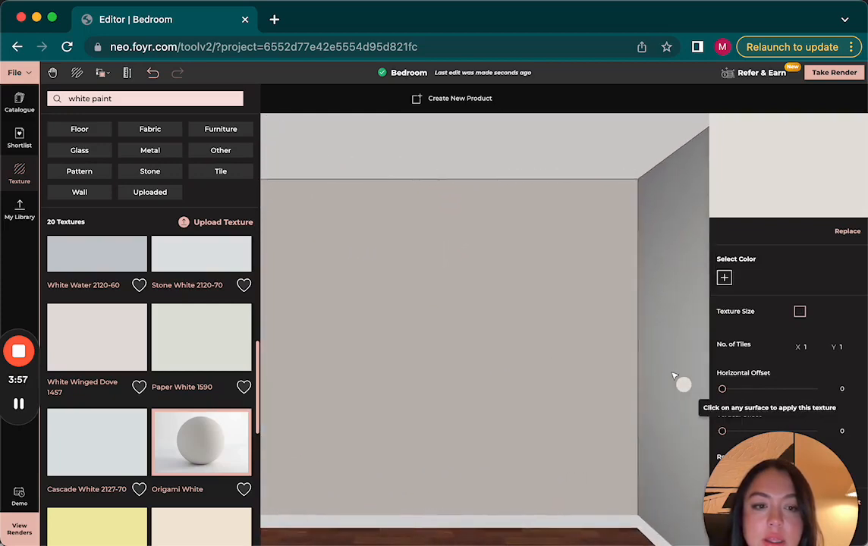
left_click(674, 374)
Apply Origami White to the two remaining bedroom wall sections that hold the doors.
key("Down")
left_click_drag(607, 350, 405, 382)
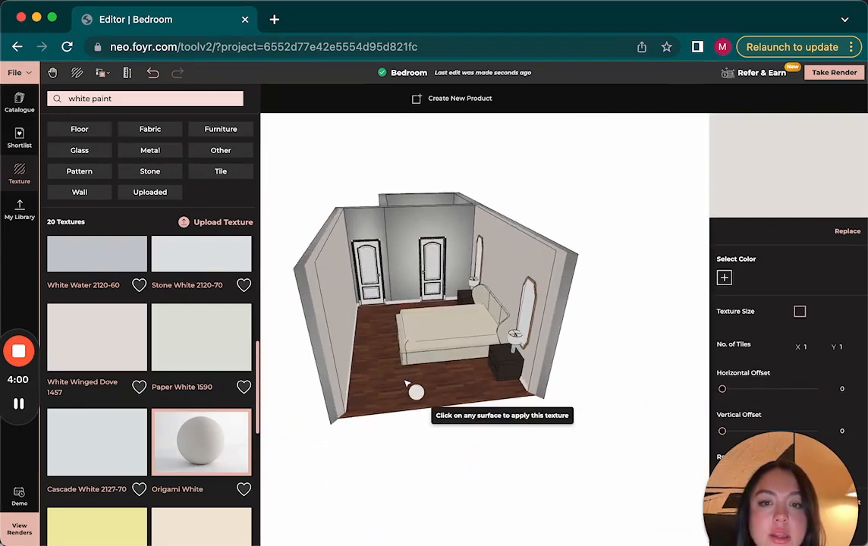
left_click(392, 243)
left_click(351, 221)
Search the textures for "black paint" and apply Black Pepper 2130-40 to both door panels.
scroll(188, 313, "up", 5)
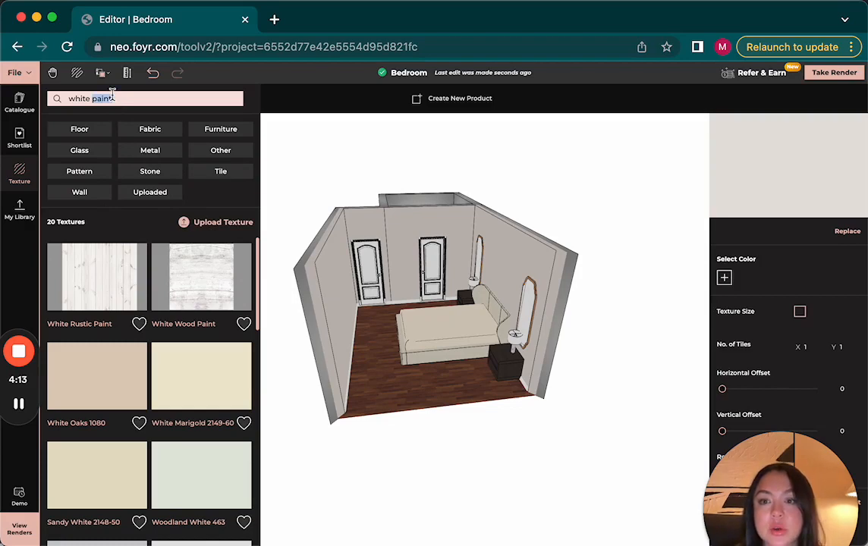
type("paint")
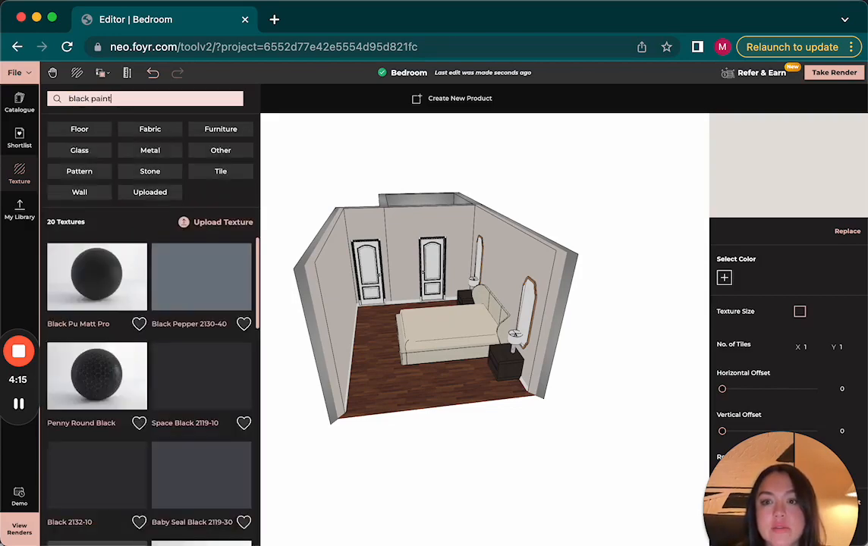
left_click(212, 300)
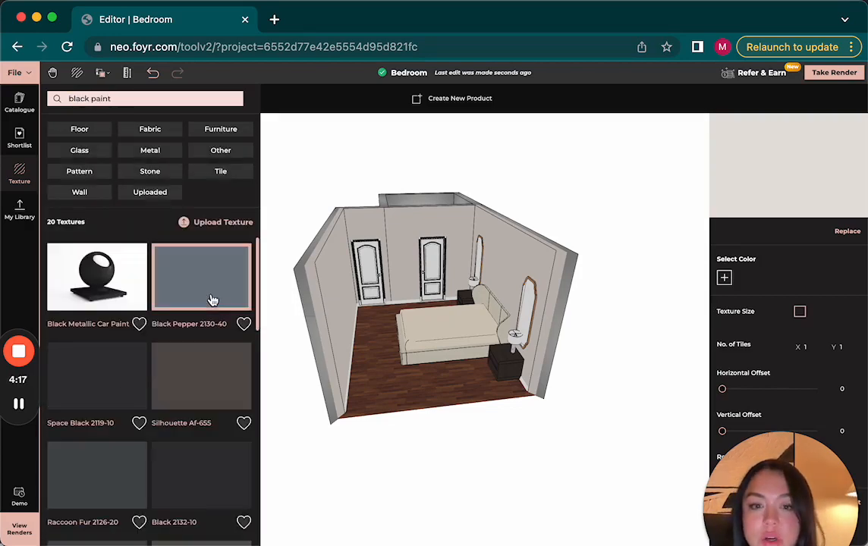
left_click(432, 273)
left_click(373, 277)
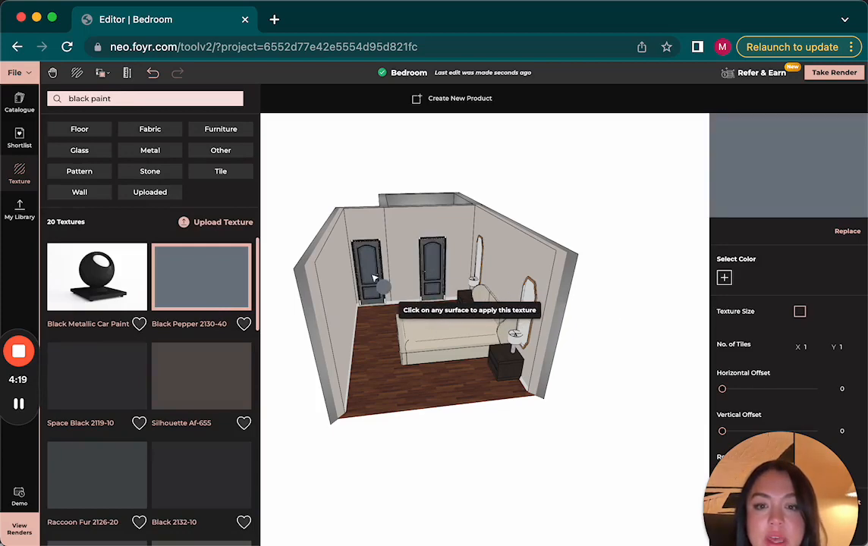
Apply Black Pepper 2130-40 to the frames around both doors.
scroll(373, 277, "up", 10)
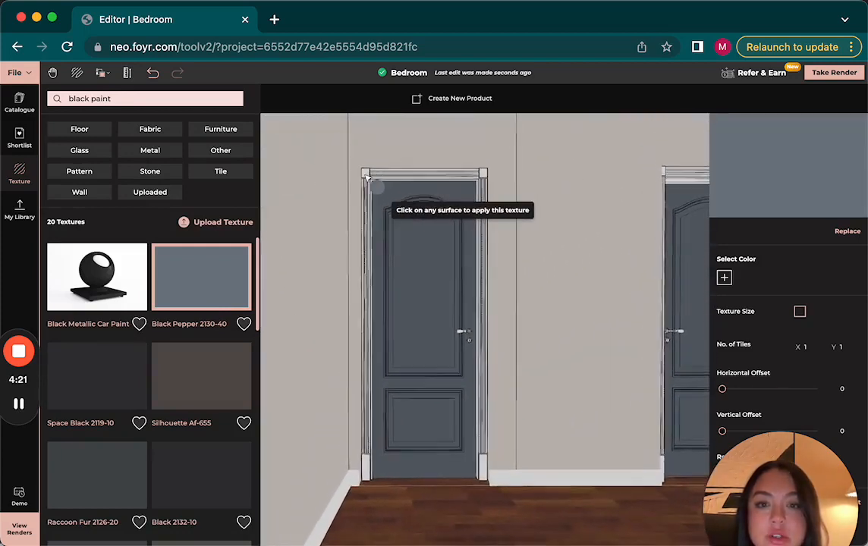
left_click(362, 204)
left_click(687, 186)
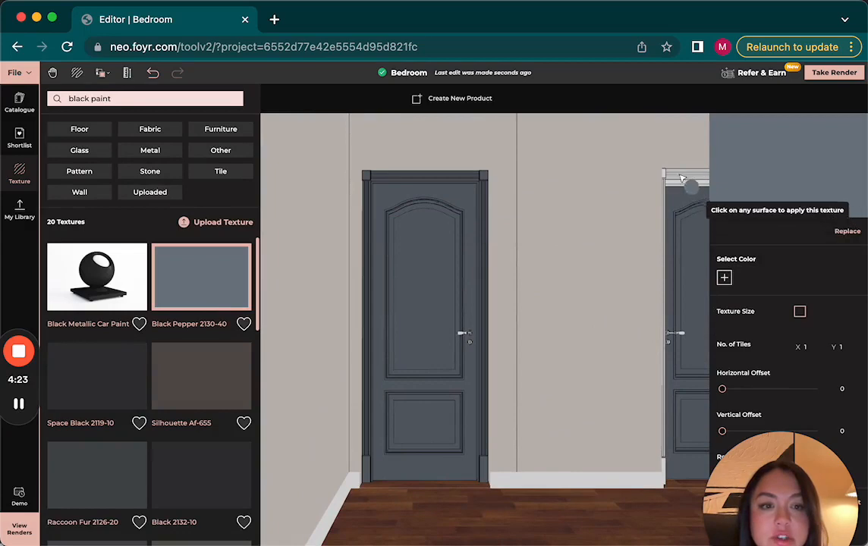
Apply Black Pepper 2130-40 to the left bedside table, including the strips above its drawers.
left_click_drag(625, 378, 720, 389)
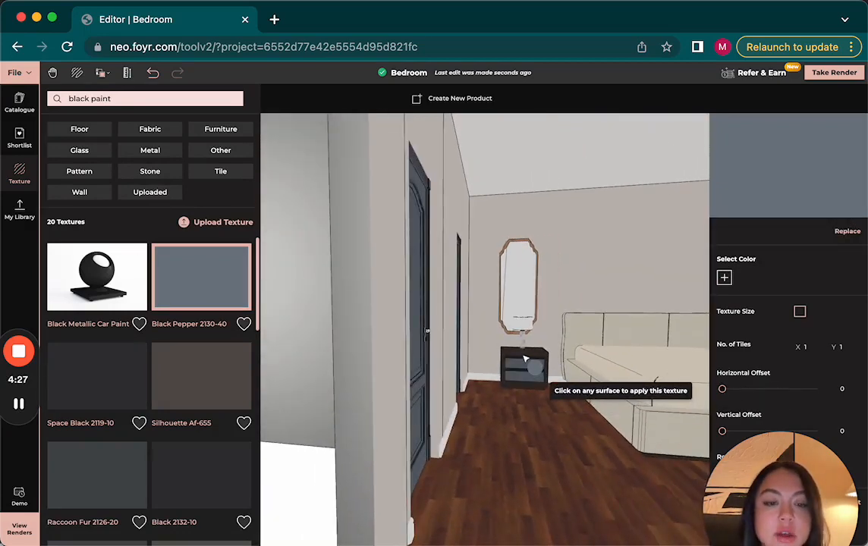
left_click(542, 375)
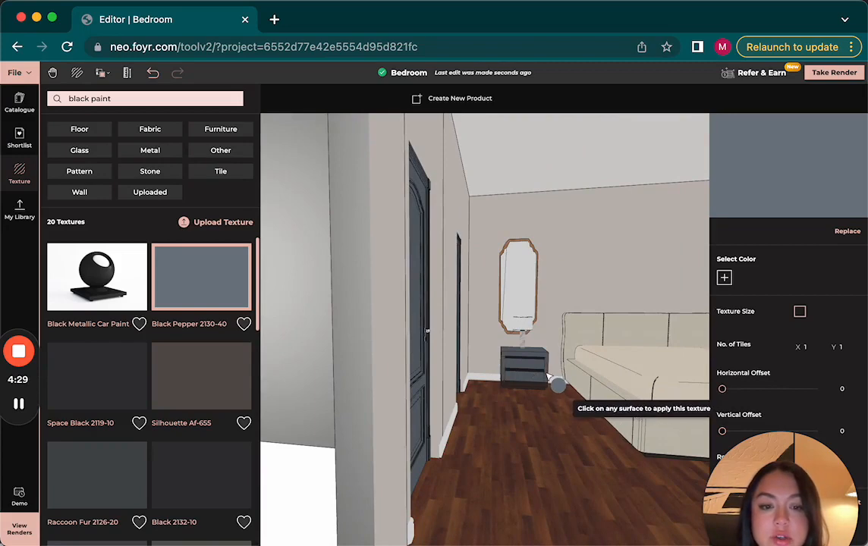
scroll(537, 391, "down", 3)
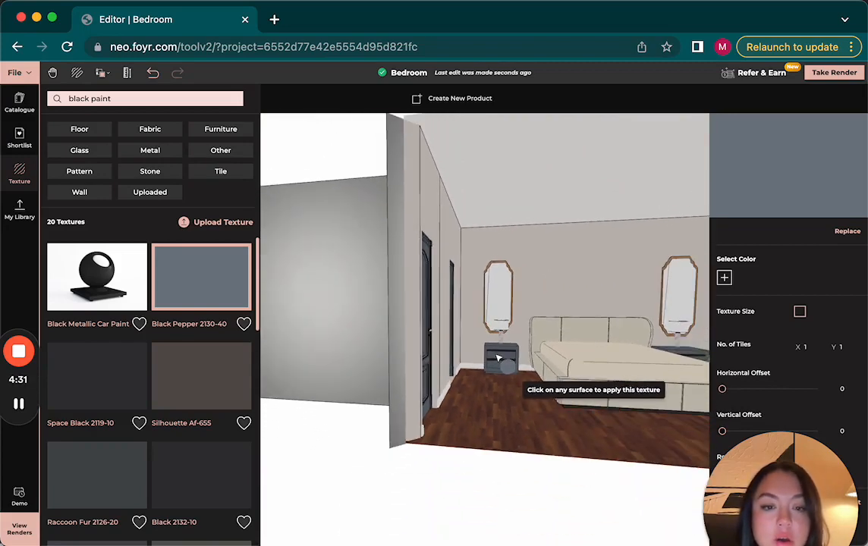
scroll(501, 362, "up", 5)
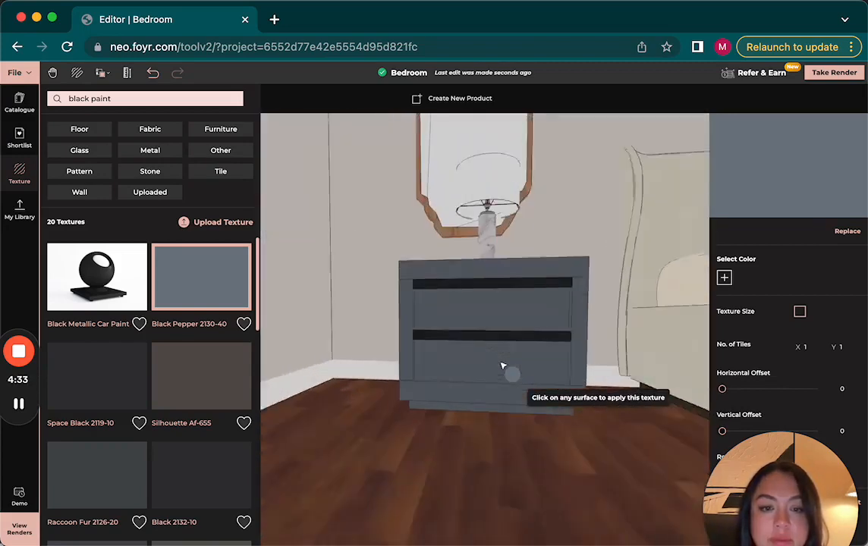
scroll(482, 340, "down", 10)
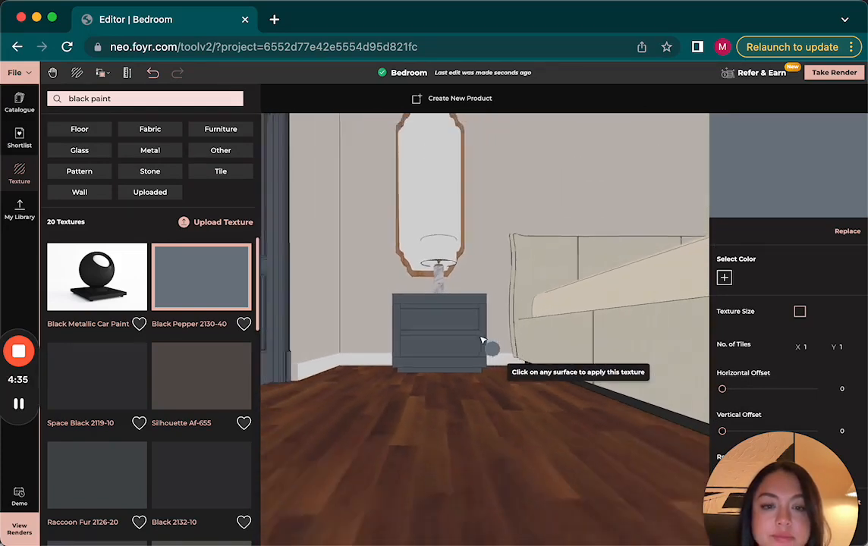
Apply Space Black 2119-10 to the mirror frames, the bed's headboard and the bed base.
left_click_drag(479, 340, 602, 324)
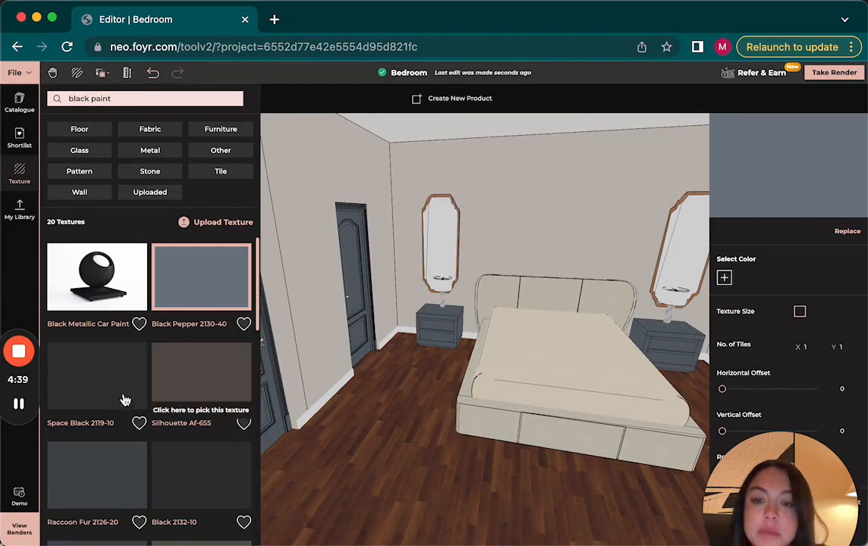
left_click(100, 381)
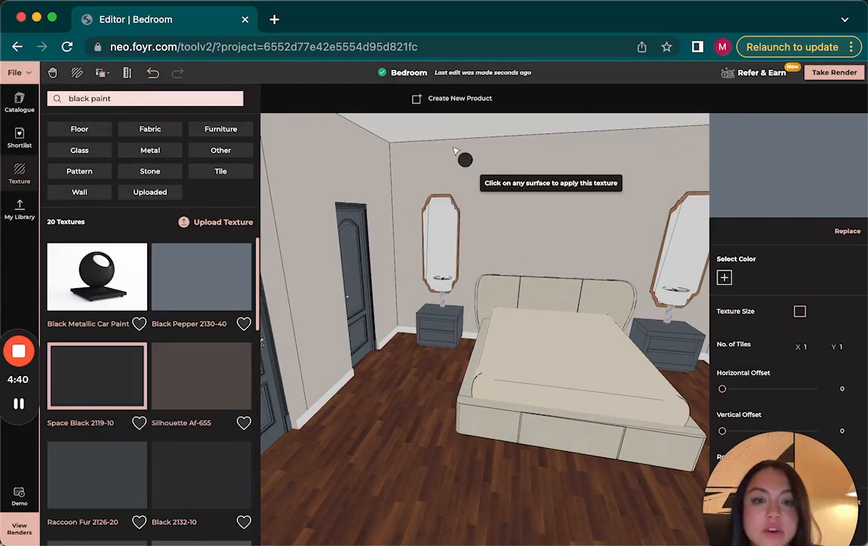
left_click(457, 205)
left_click(576, 306)
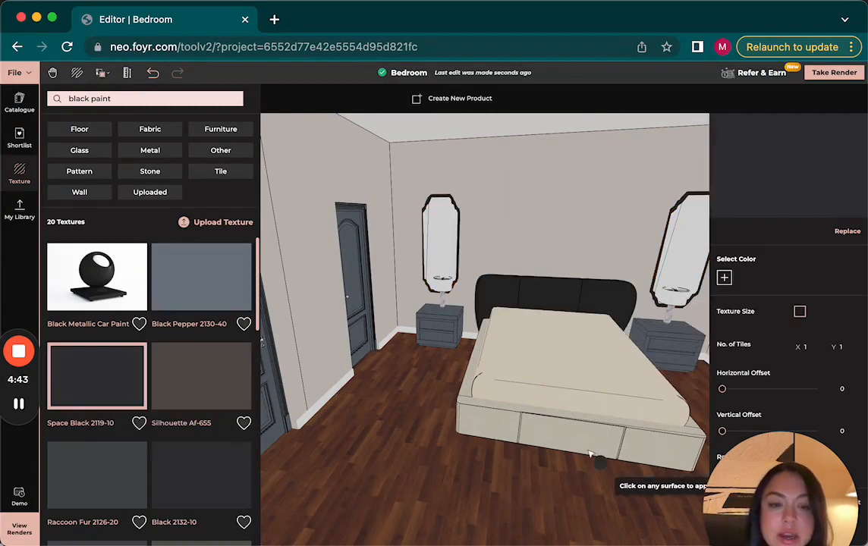
left_click(523, 415)
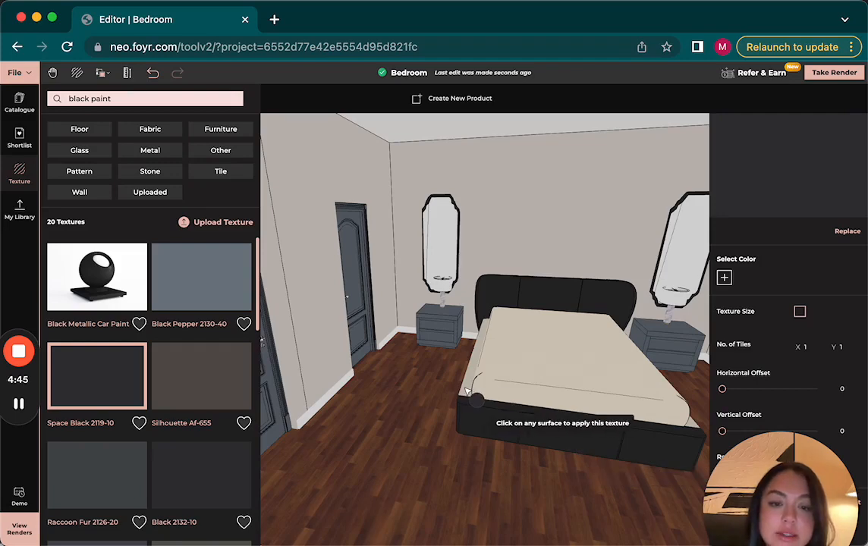
Place the shortlisted Black Metal Floor To Ceiling Window Frame on the bedroom wall opposite the doors.
left_click_drag(465, 391, 596, 274)
scroll(585, 247, "down", 3)
left_click(20, 137)
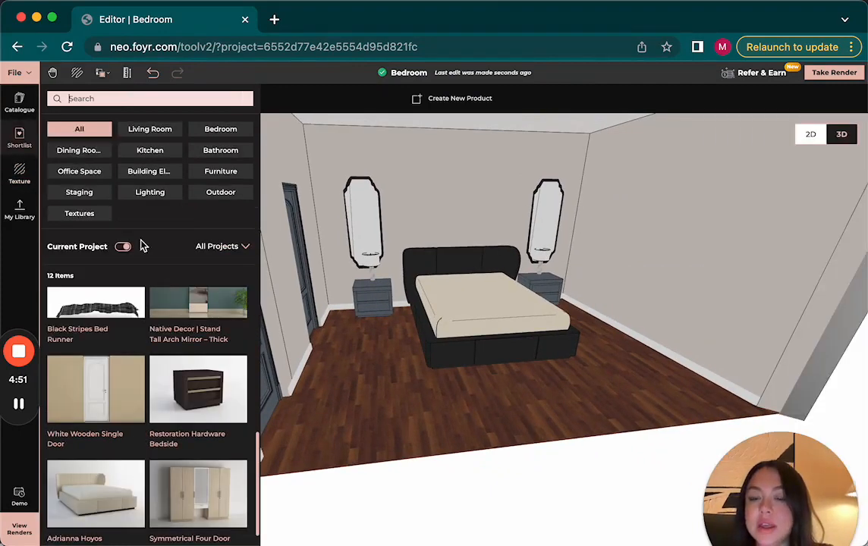
scroll(133, 326, "up", 6)
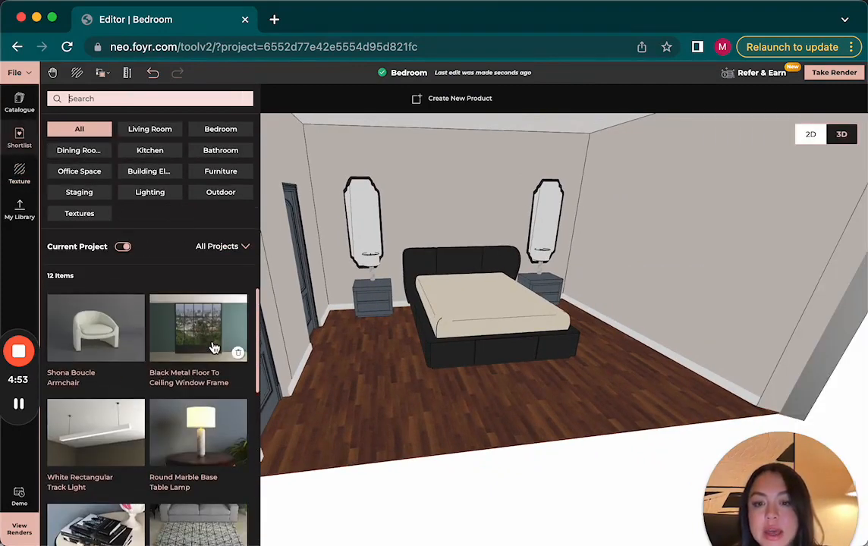
left_click(228, 337)
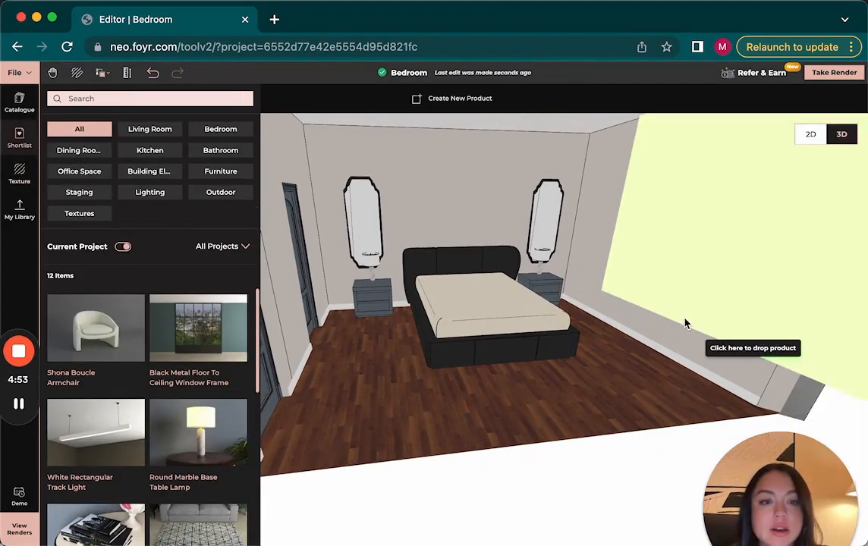
left_click(637, 332)
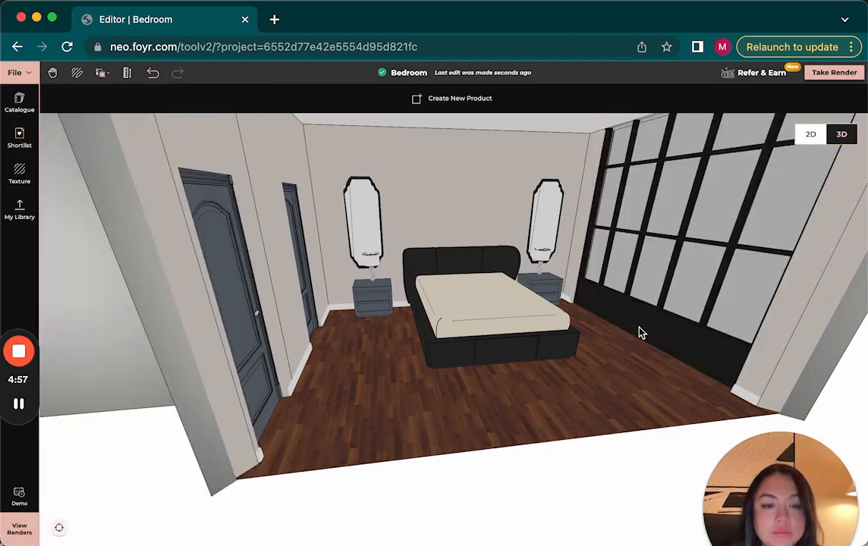
Set the height of the floor-to-ceiling window frame to 9'.
left_click_drag(673, 297, 632, 301)
left_click(603, 337)
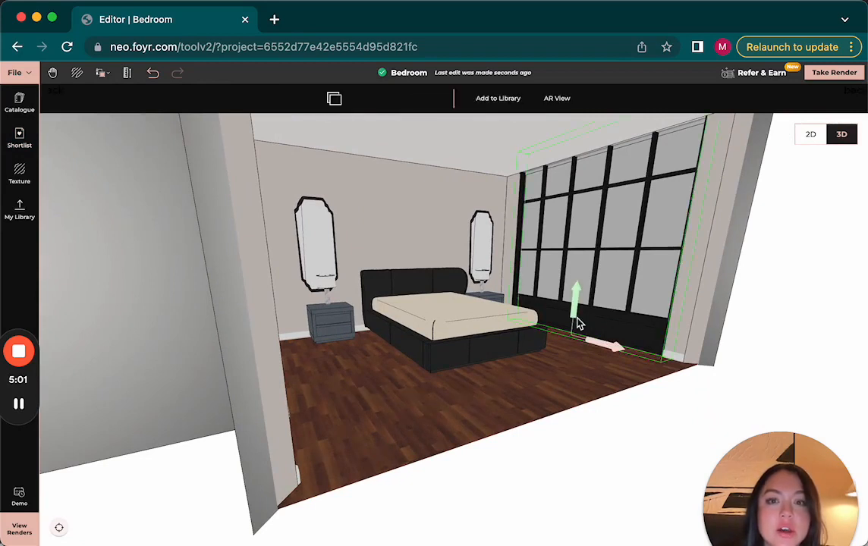
left_click(245, 101)
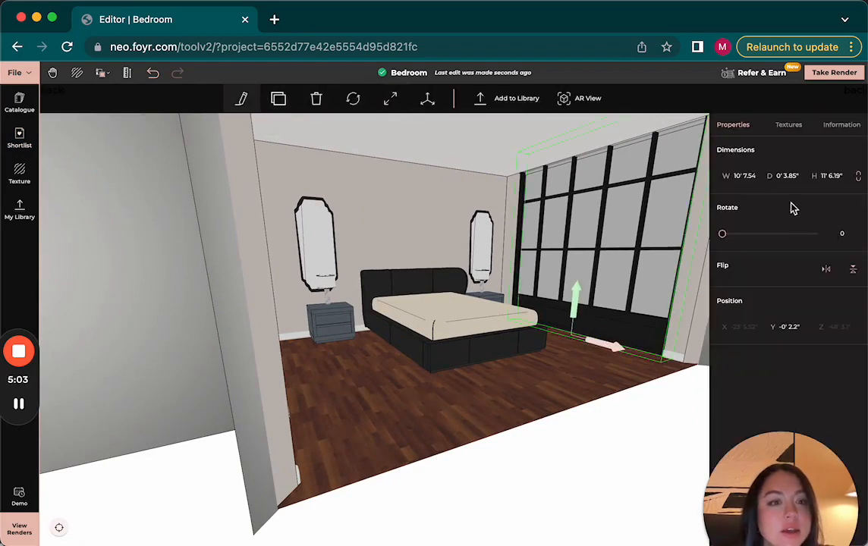
type("9'")
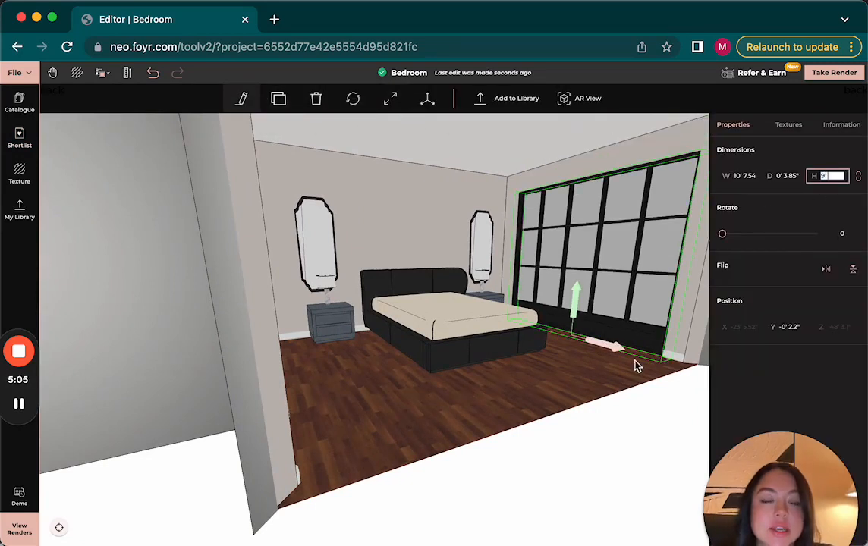
Enter the render setup and frame the camera on the bed, both mirrors and the window.
left_click_drag(568, 407, 543, 361)
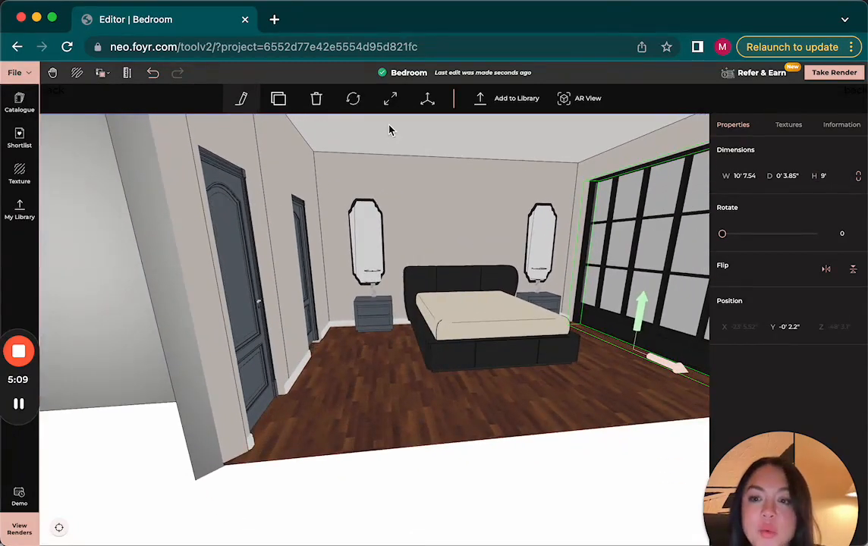
left_click(487, 230)
scroll(487, 230, "up", 8)
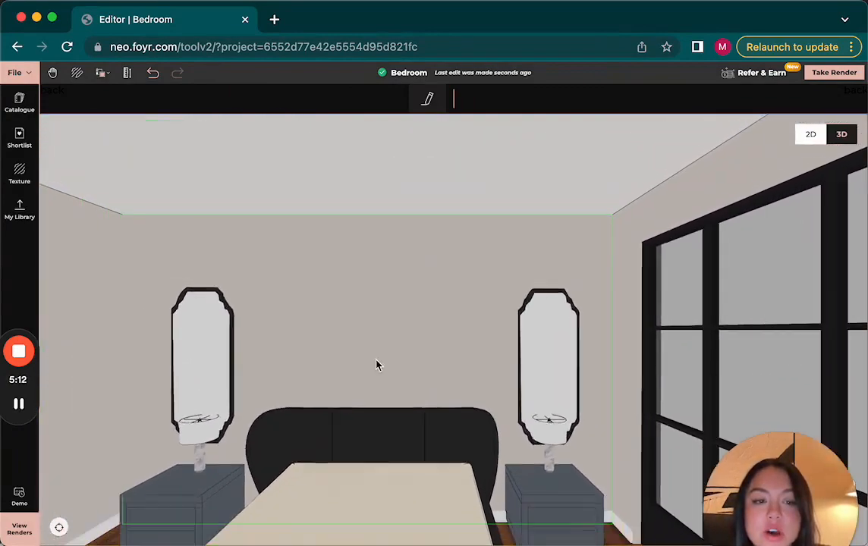
scroll(375, 360, "down", 5)
left_click_drag(362, 434, 393, 439)
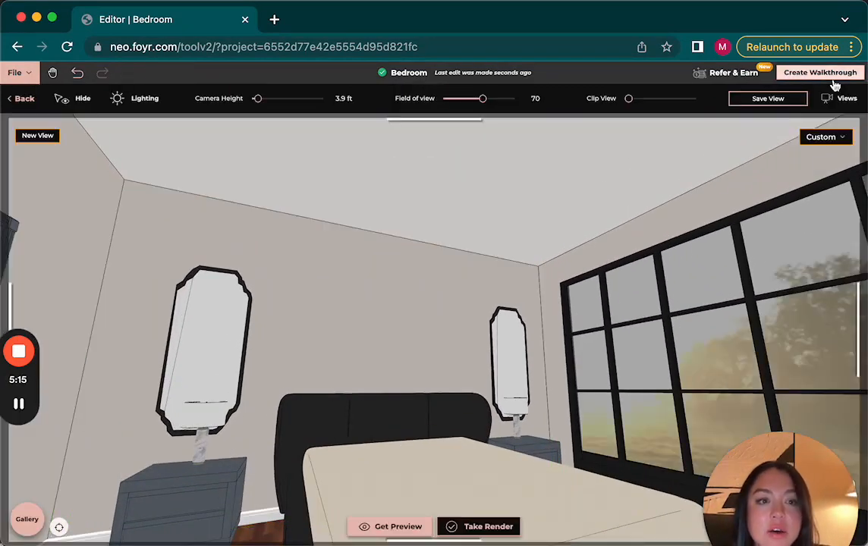
left_click_drag(560, 393, 560, 407)
scroll(560, 407, "down", 5)
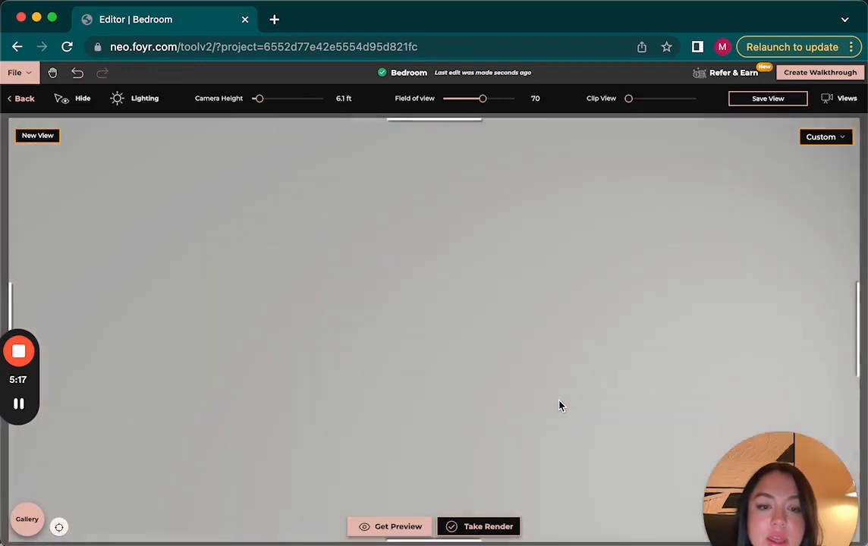
scroll(560, 407, "up", 3)
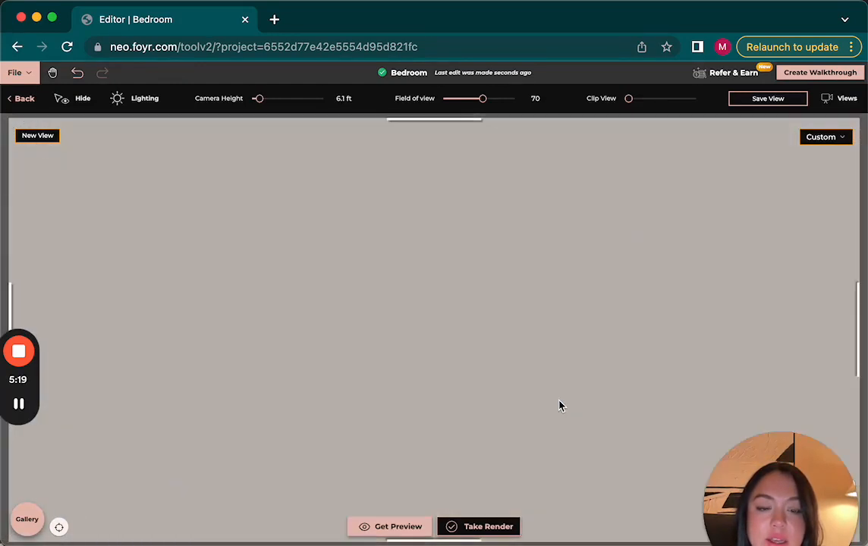
scroll(560, 406, "up", 2)
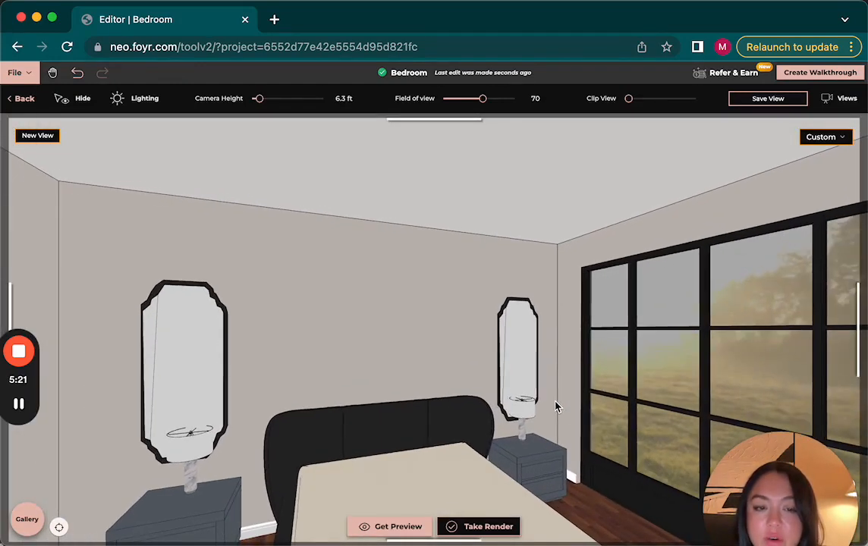
Set the daytime lighting environment outside the window to Winter Forest.
left_click(134, 100)
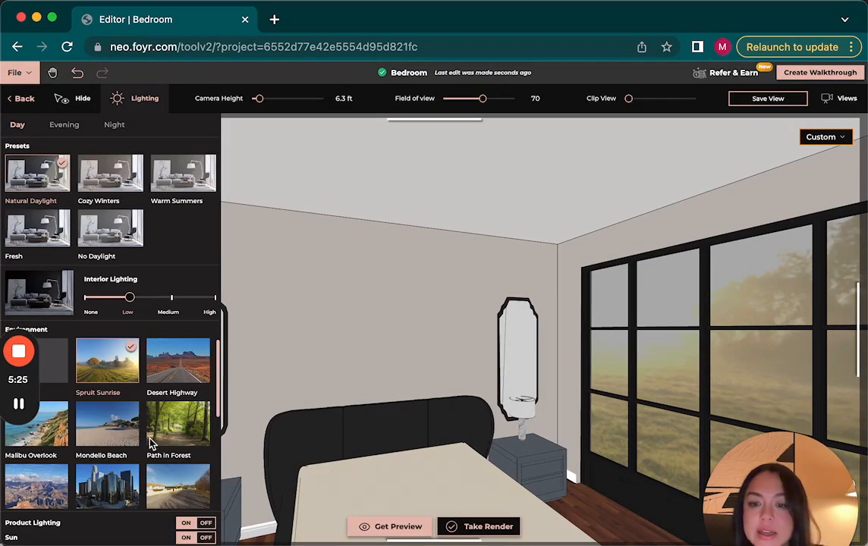
scroll(154, 490, "down", 5)
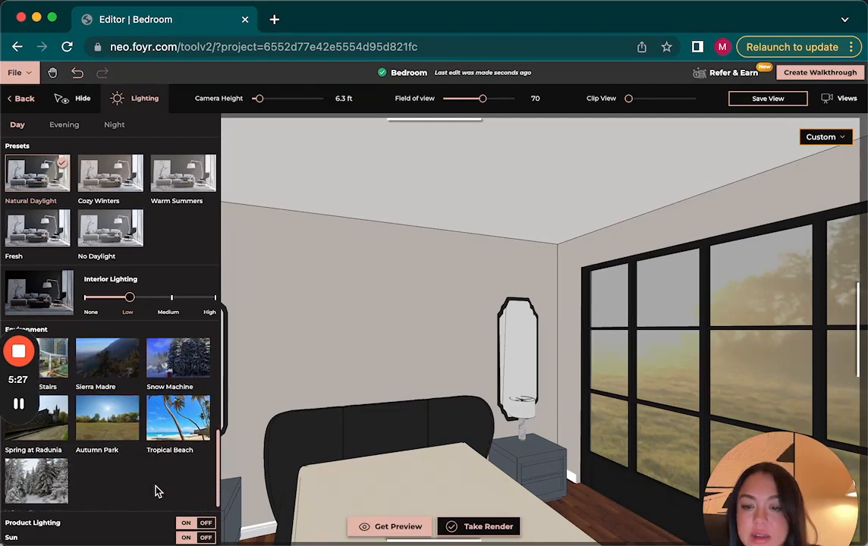
left_click(61, 489)
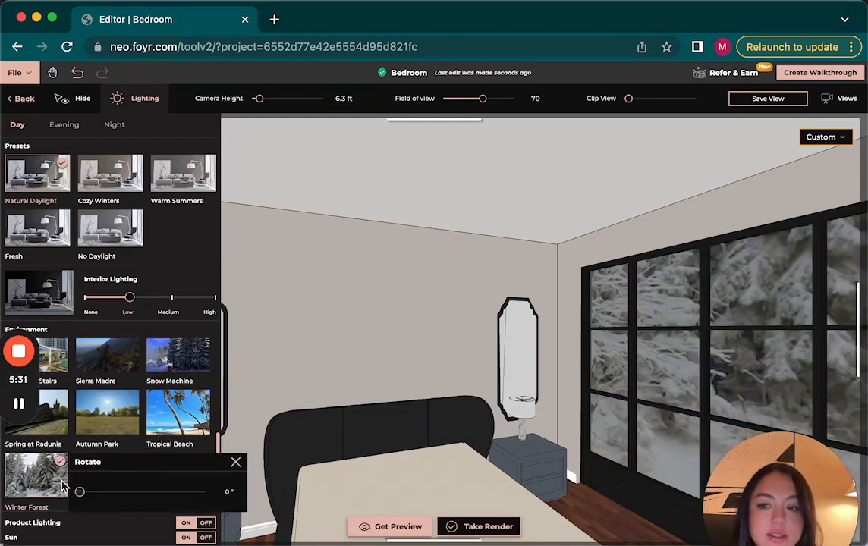
Reframe the bed and window, and lower the camera height to 3.1 ft.
left_click_drag(447, 472, 422, 460)
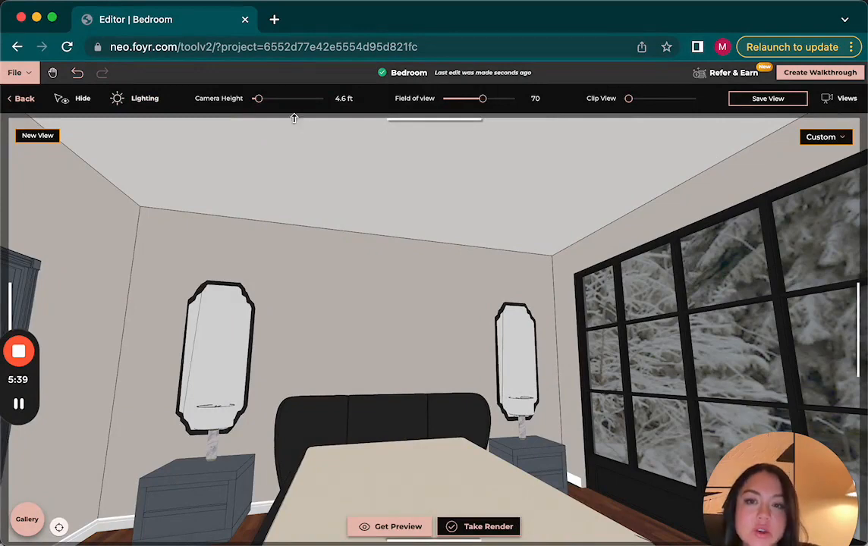
left_click_drag(259, 99, 258, 101)
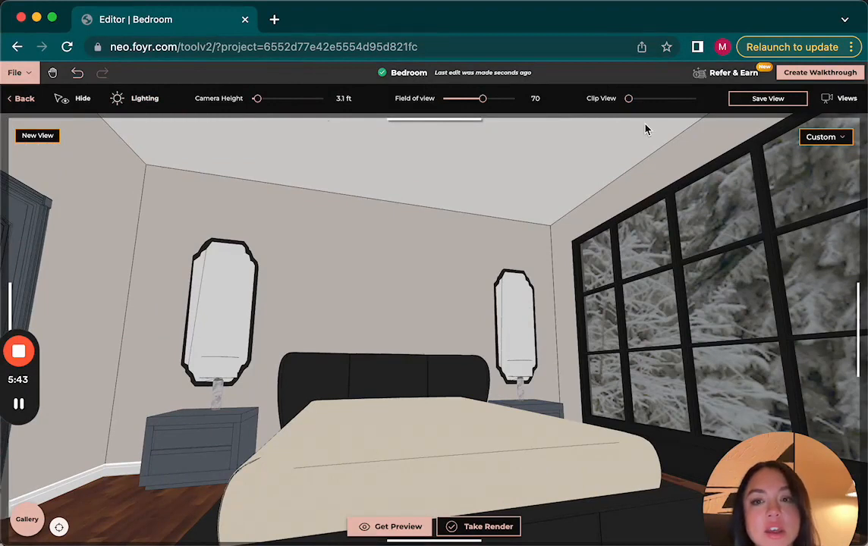